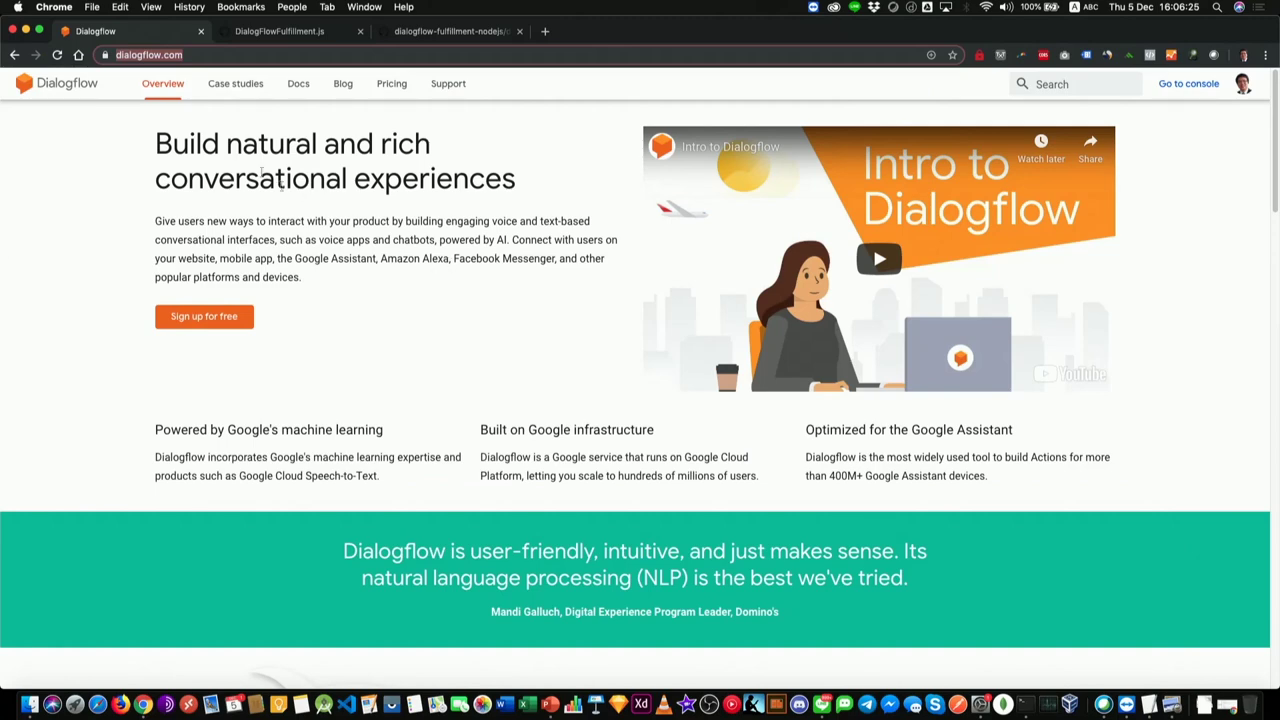
- Open the Dialogflow console and sign in with a Google account
left_click(1204, 88)
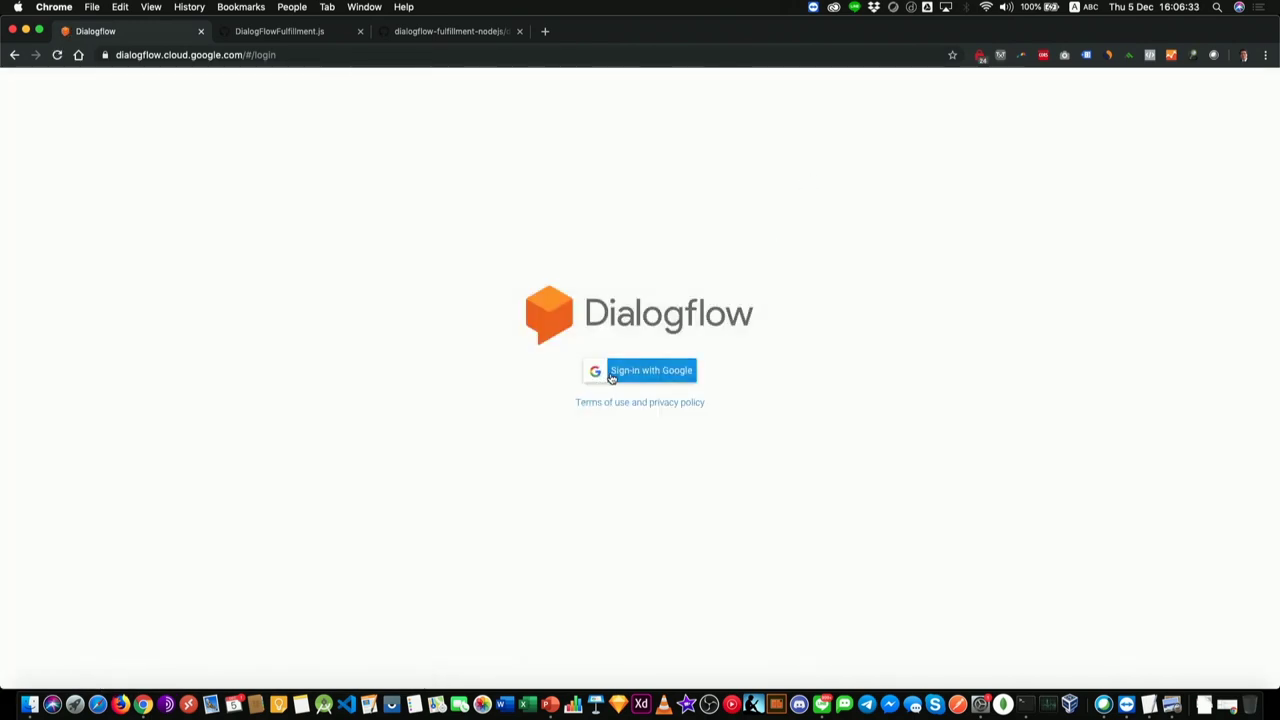
left_click(612, 375)
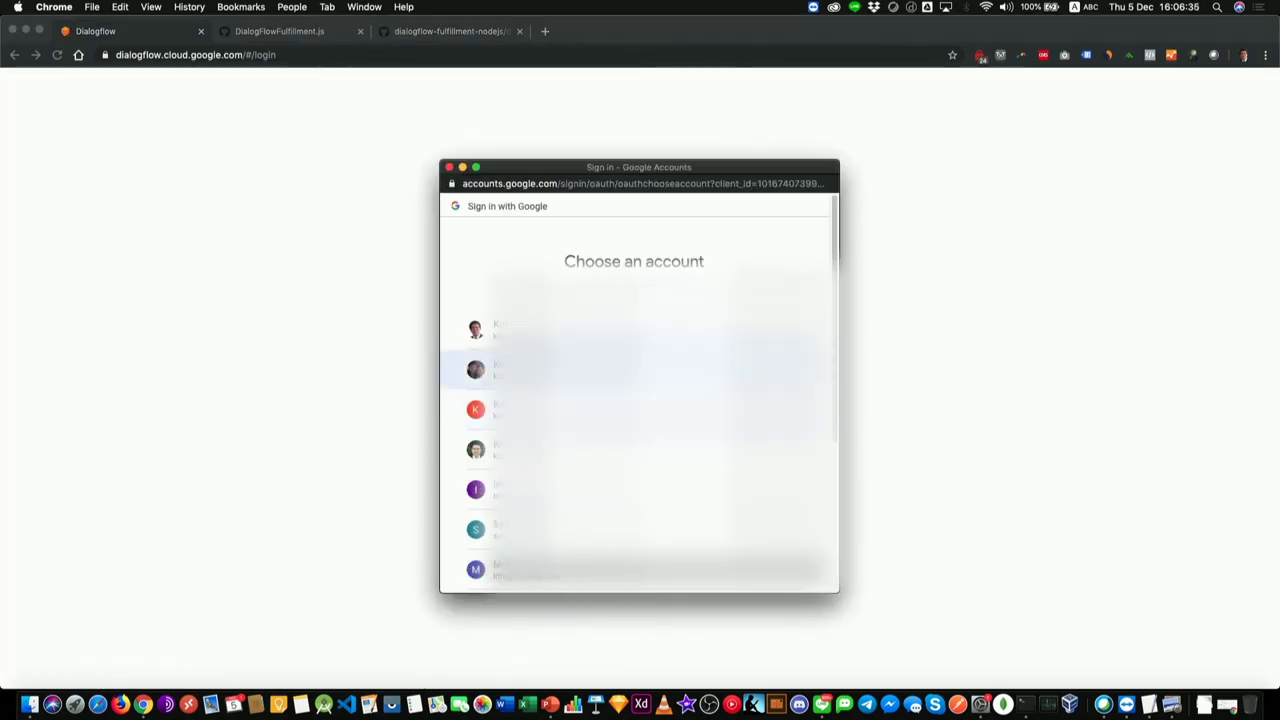
left_click(612, 449)
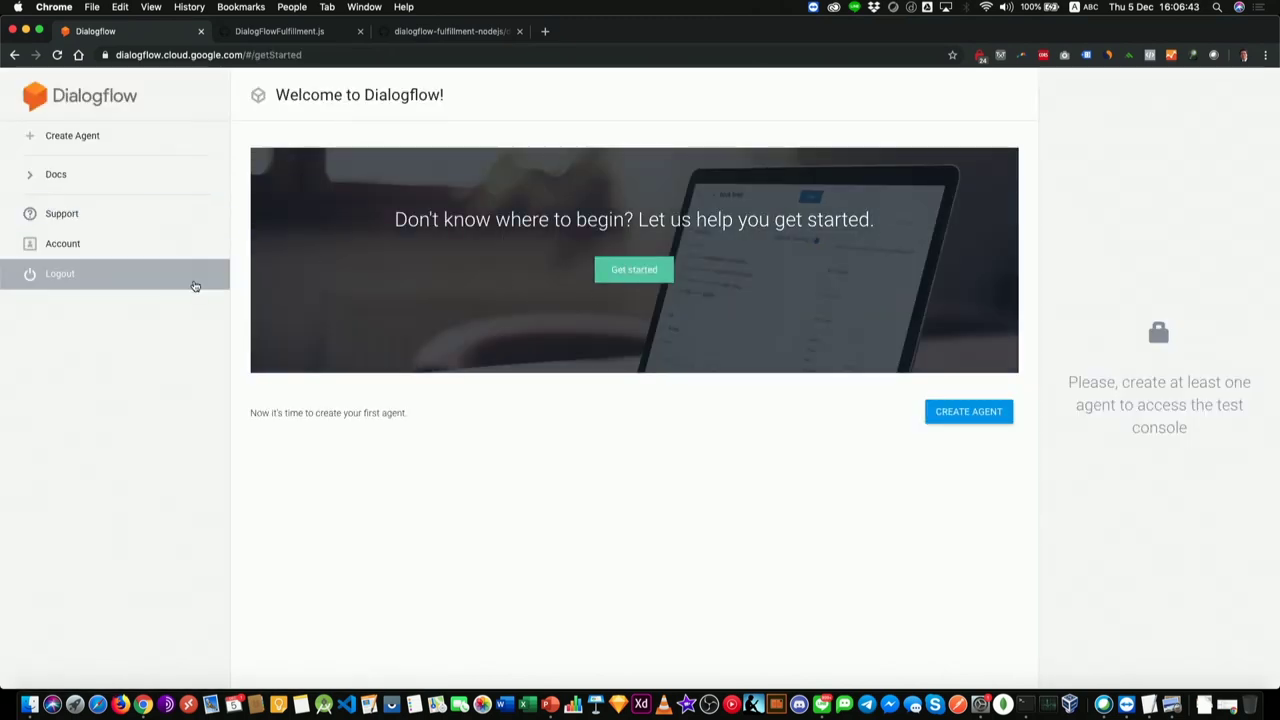
- Start a new agent and name it บอทขายผลไม้
left_click(115, 148)
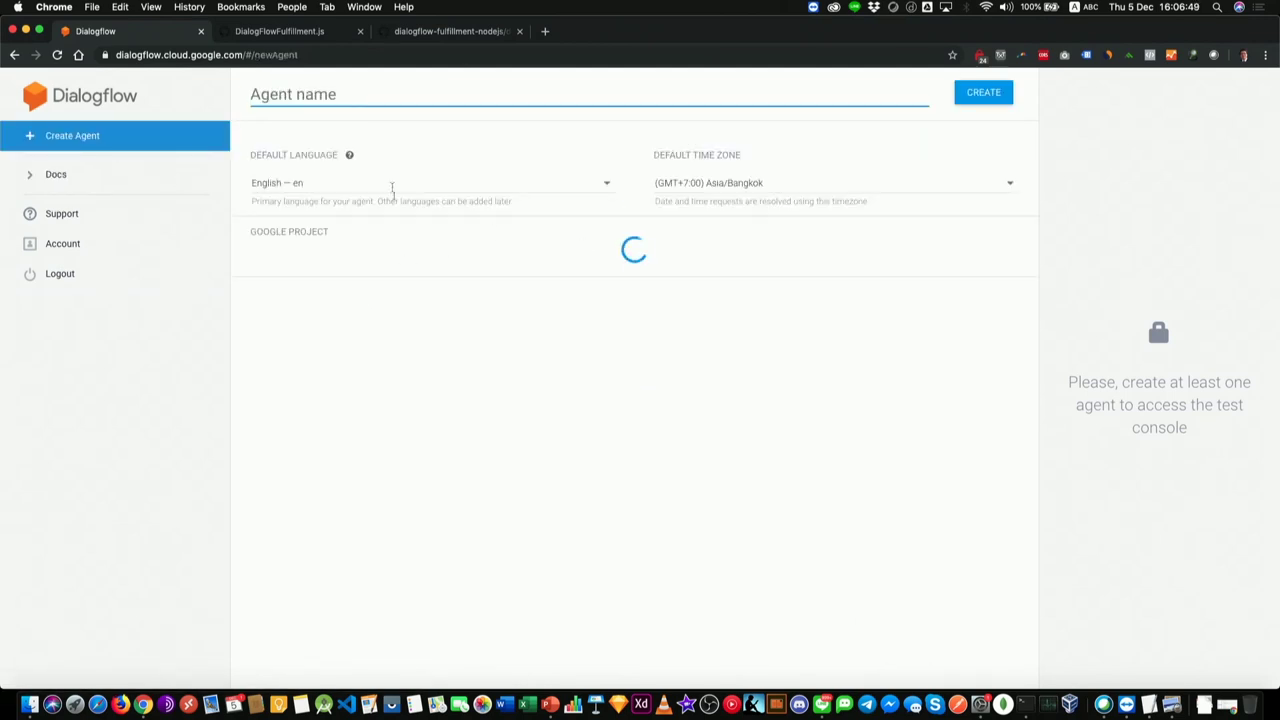
left_click(382, 100)
key("ctrl+space")
type("บิทข")
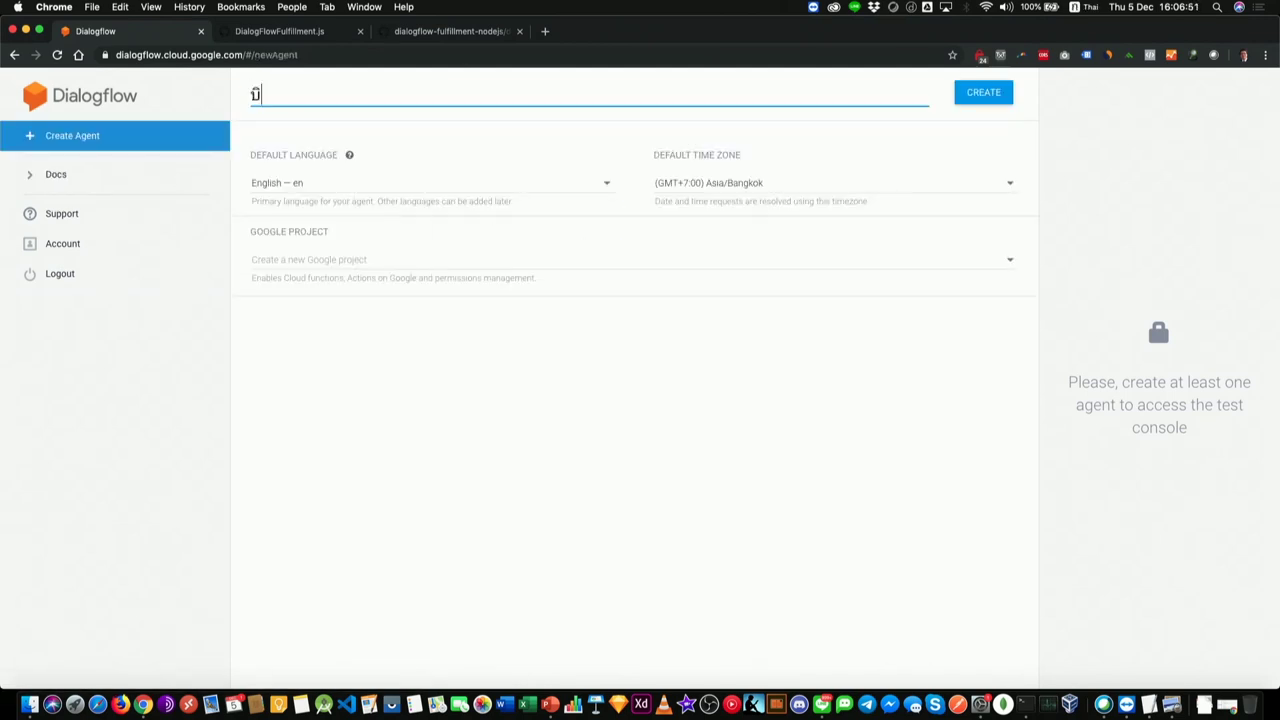
key("BackSpace")
key("BackSpace")
key("BackSpace")
type("อทขายผลไม้")
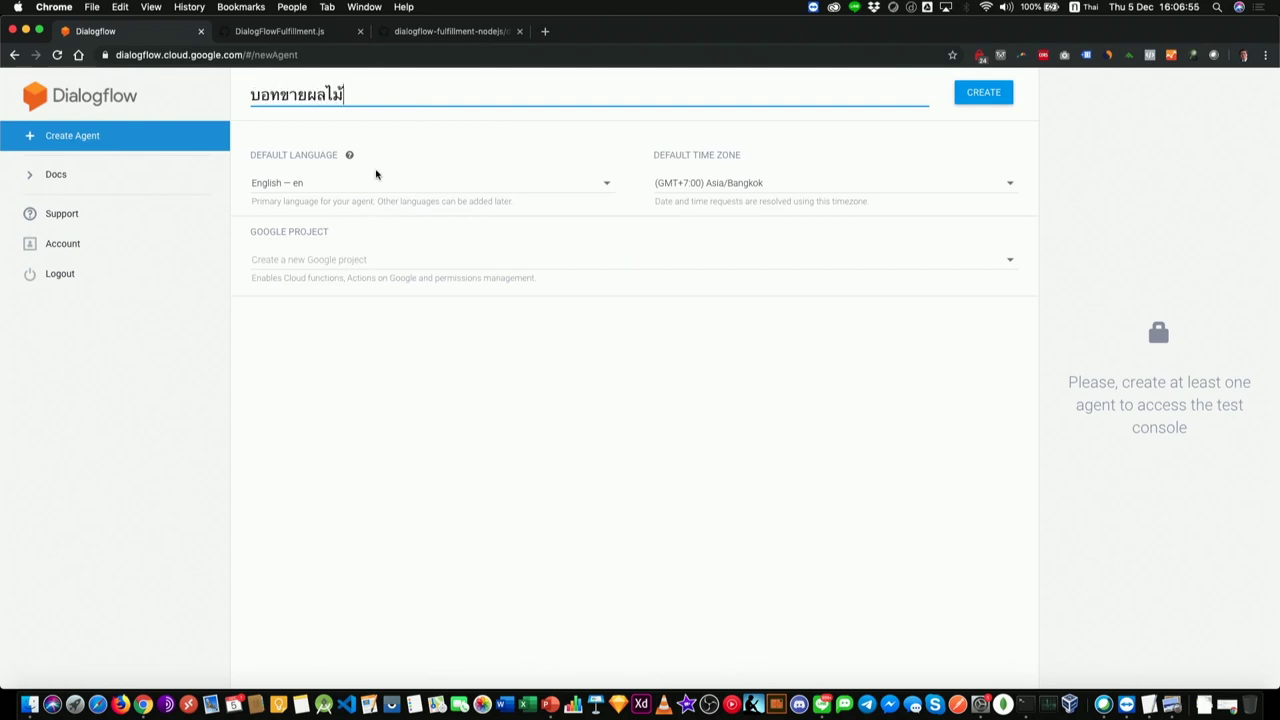
- Set the agent's default language to Thai — th and try to create the agent
left_click(378, 182)
scroll(423, 248, "down", 6)
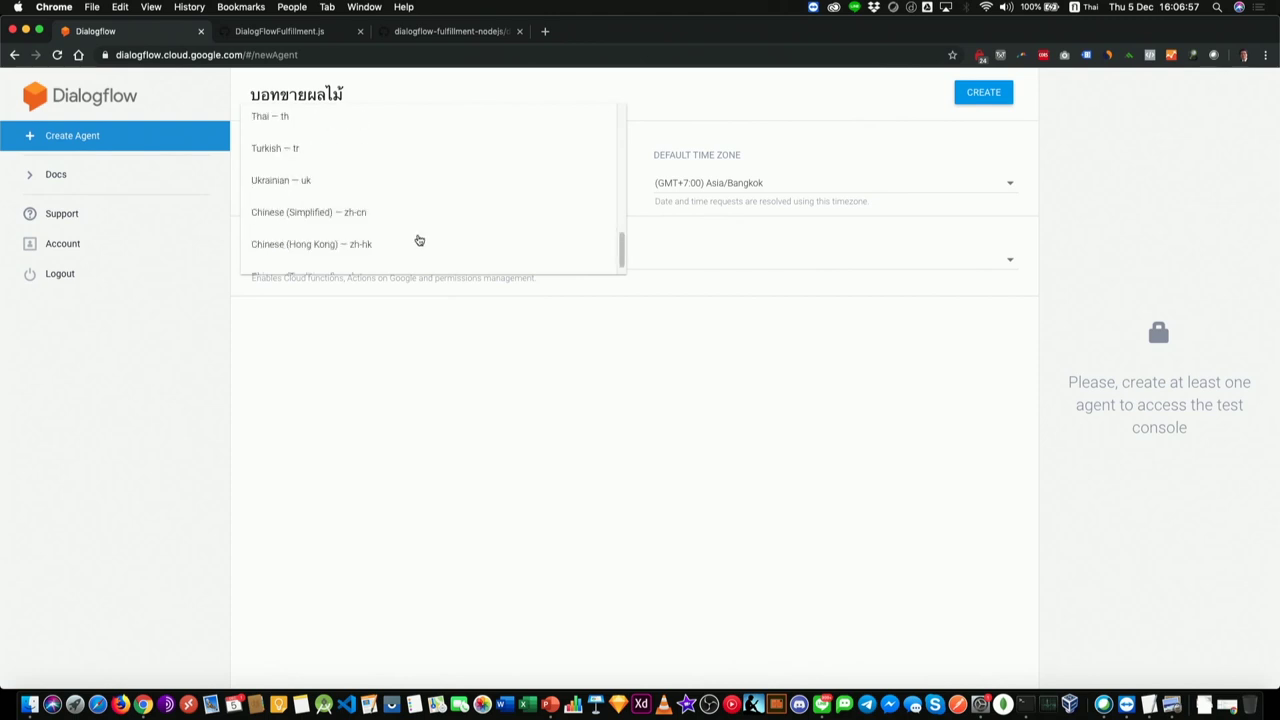
scroll(420, 240, "up", 5)
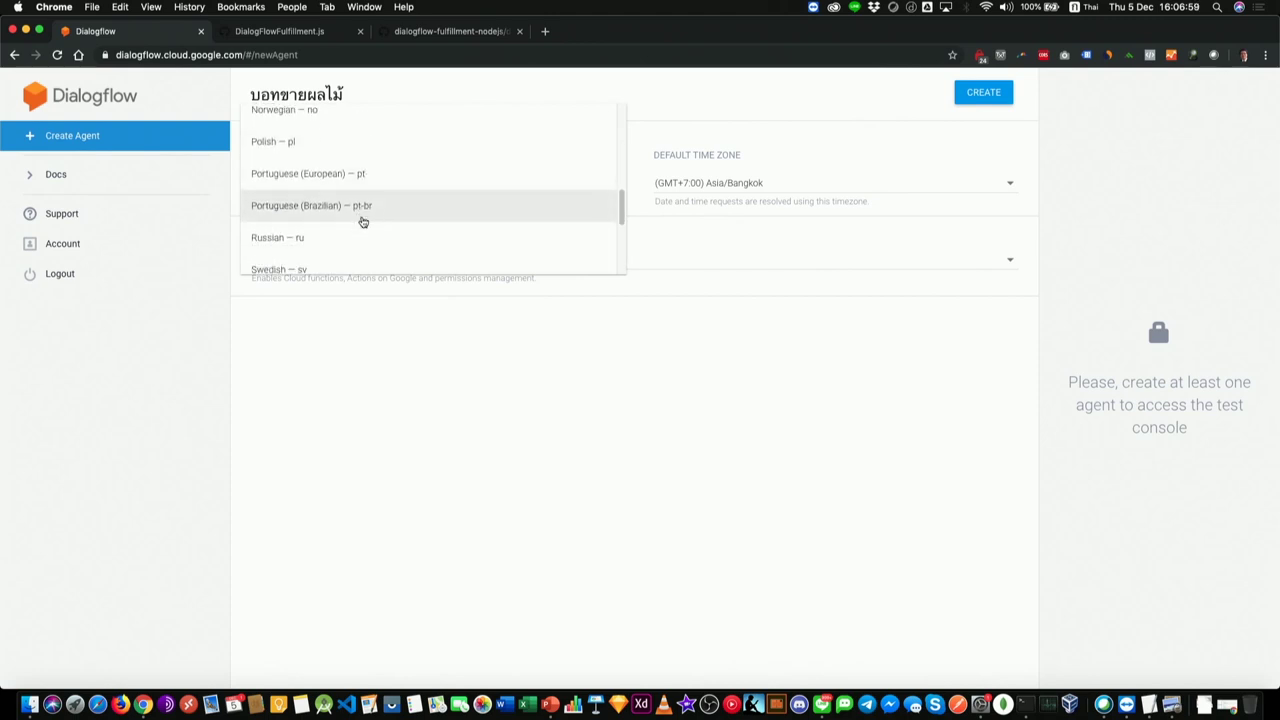
scroll(360, 220, "down", 3)
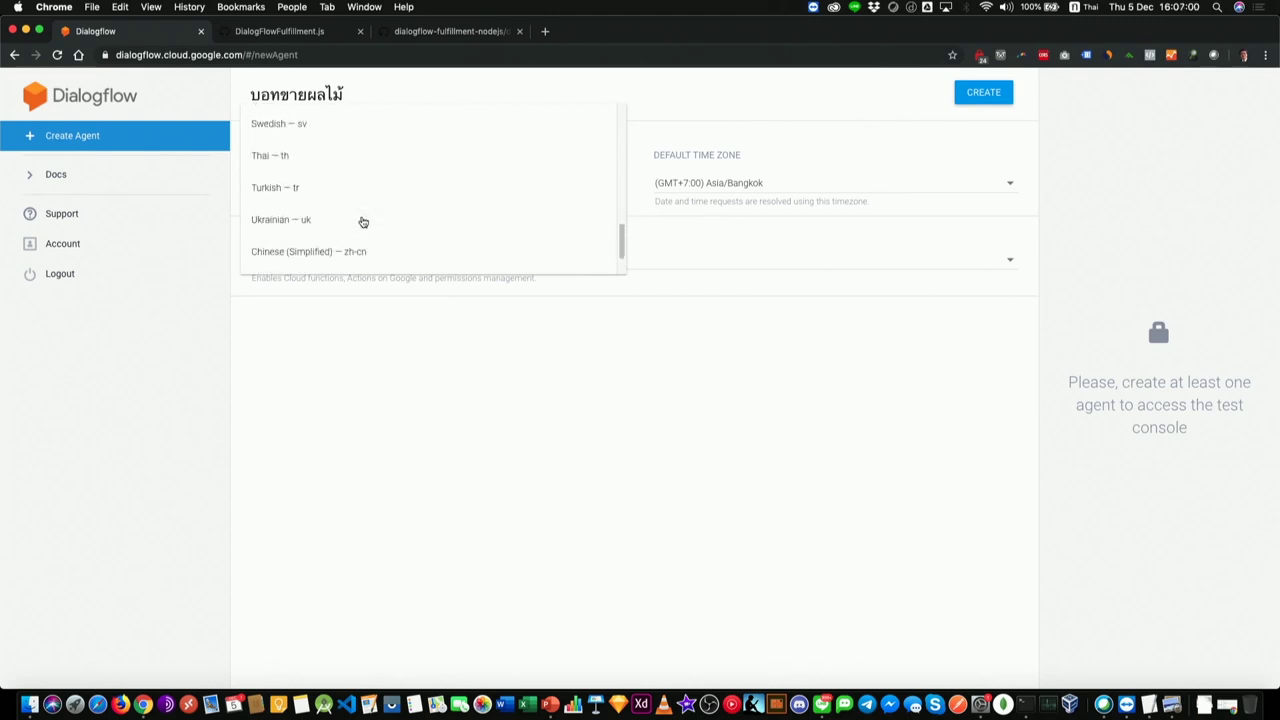
left_click(351, 157)
left_click(982, 93)
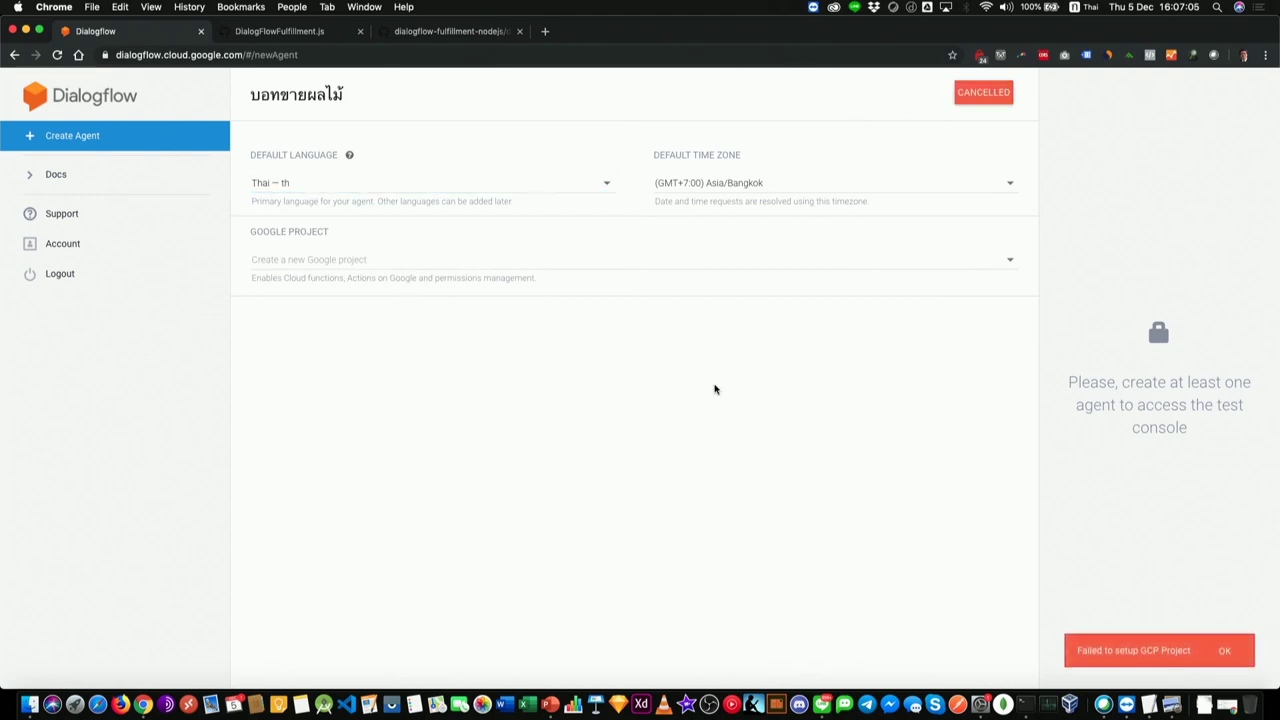
- Choose to create a new Google project for the agent and retry the agent creation
left_click(433, 262)
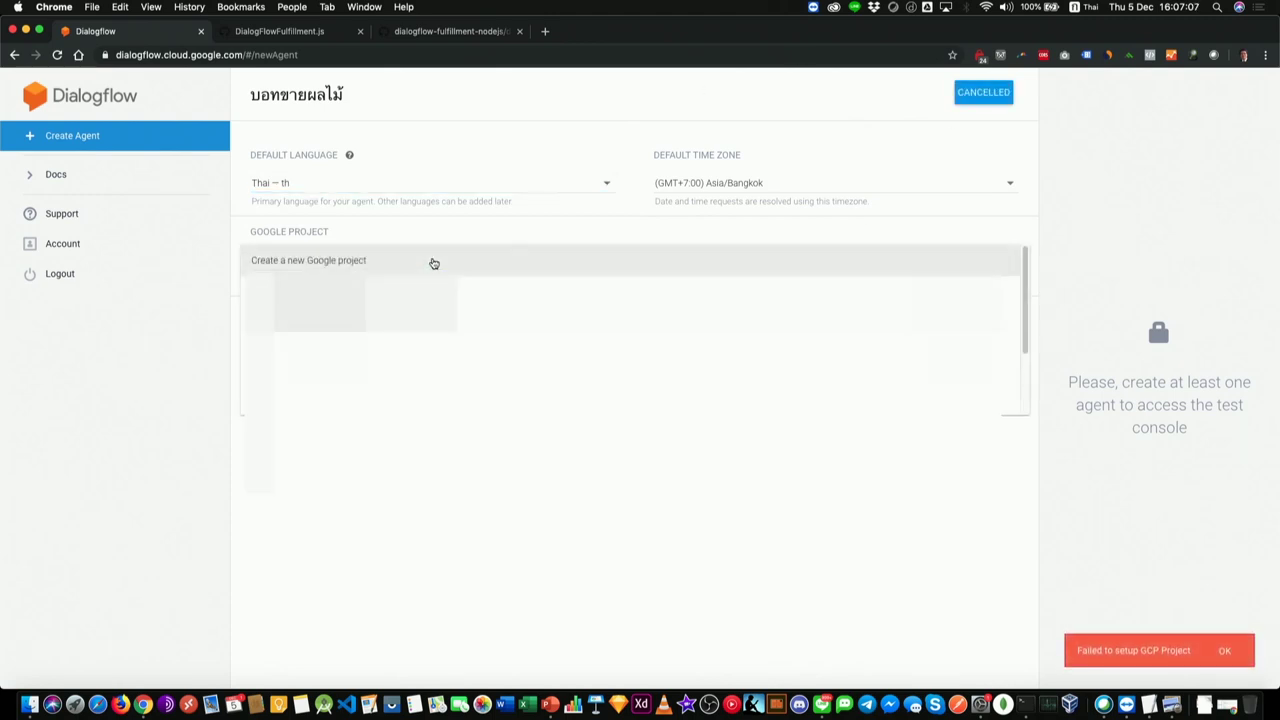
left_click(414, 264)
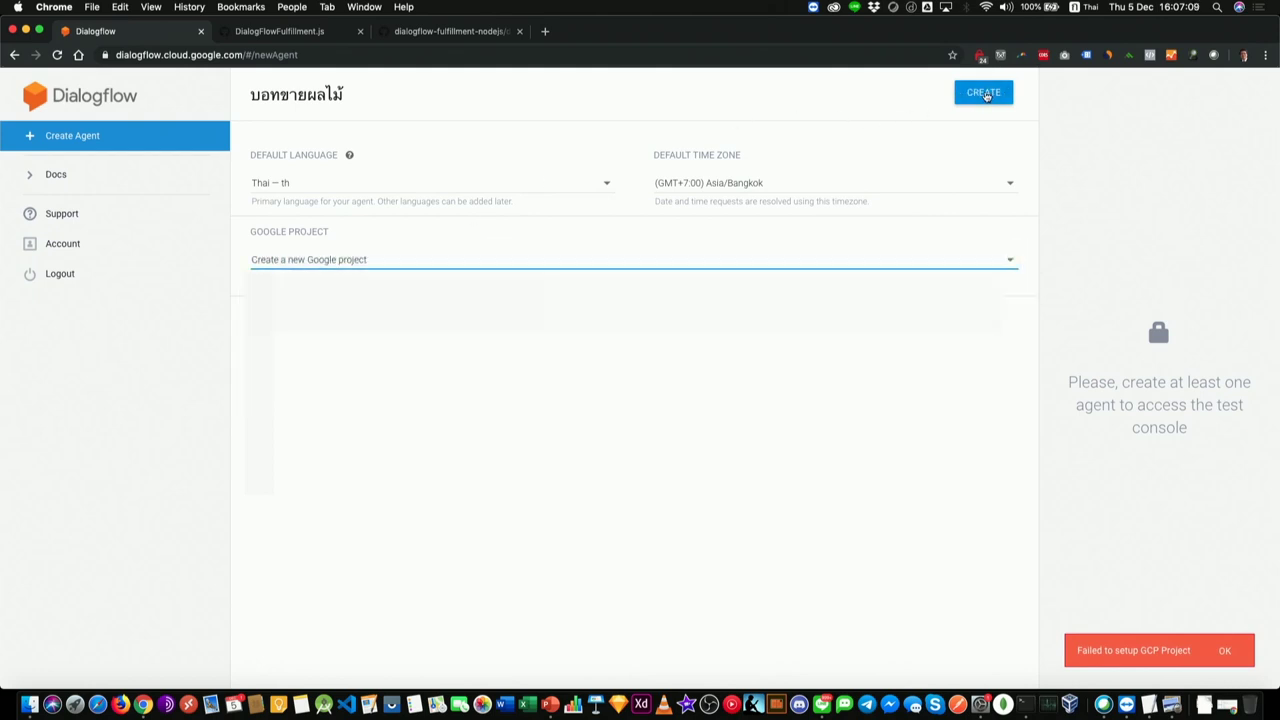
left_click(983, 93)
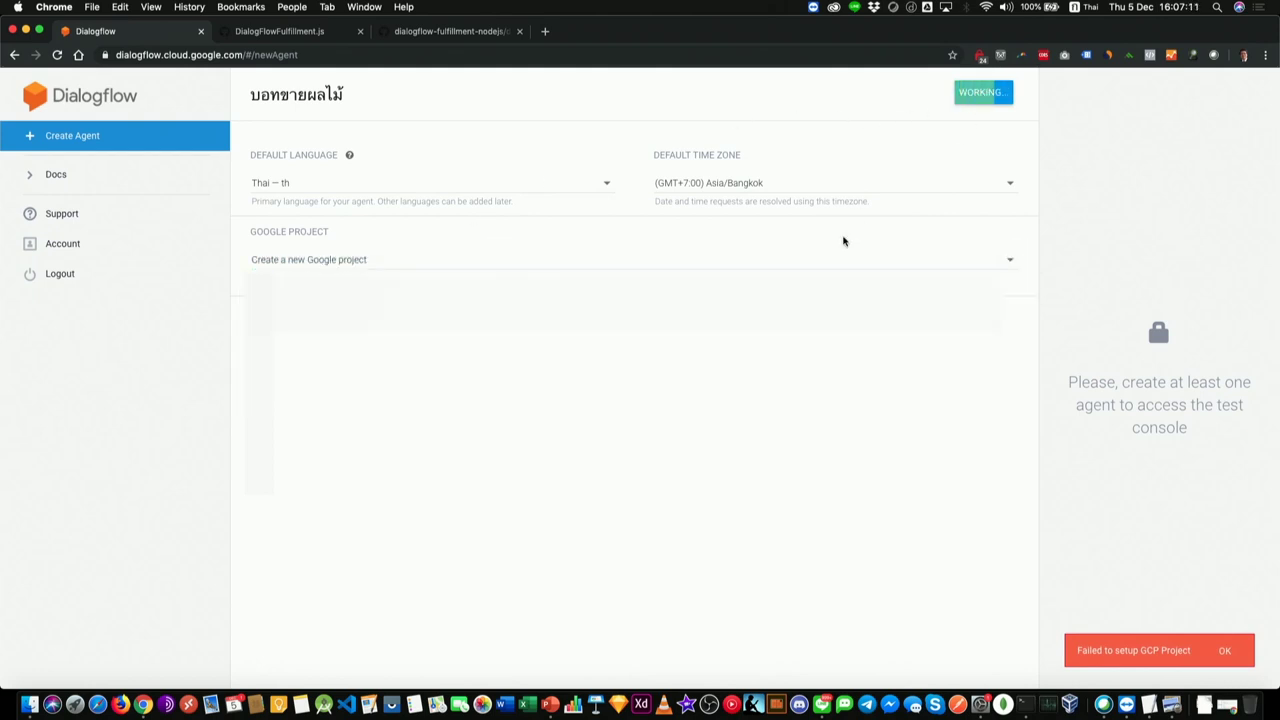
left_click(492, 262)
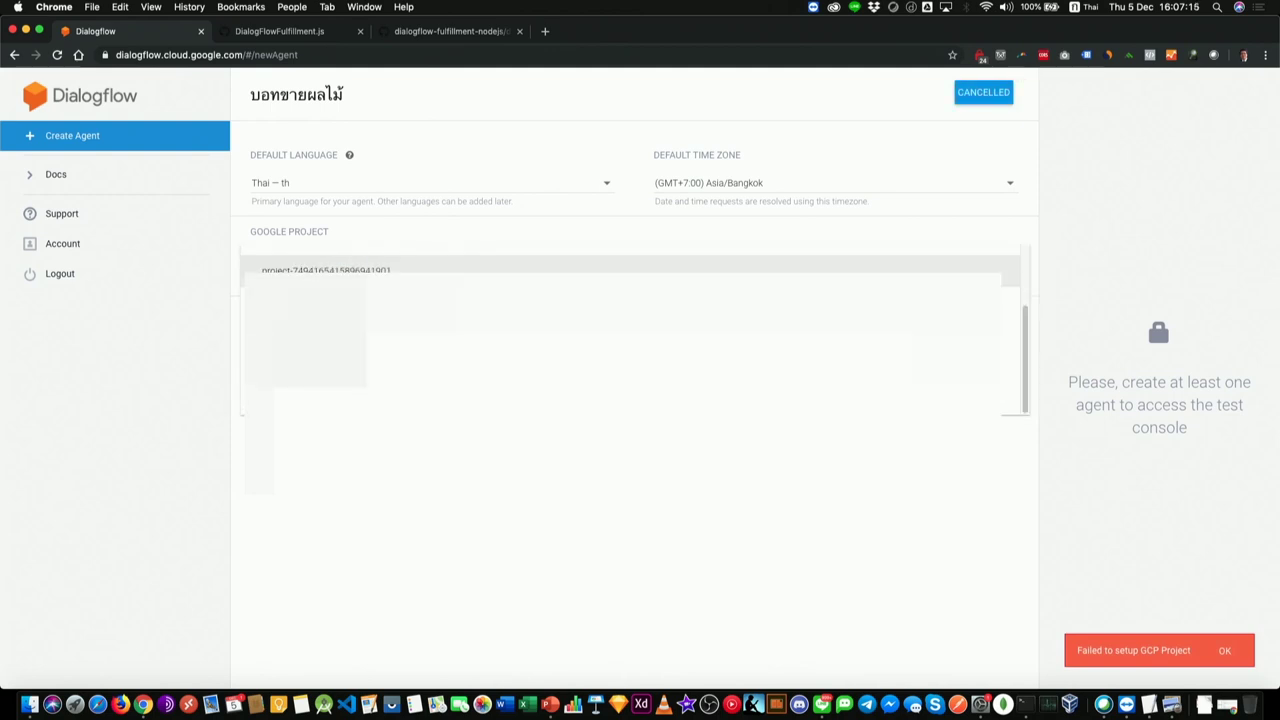
left_click(308, 260)
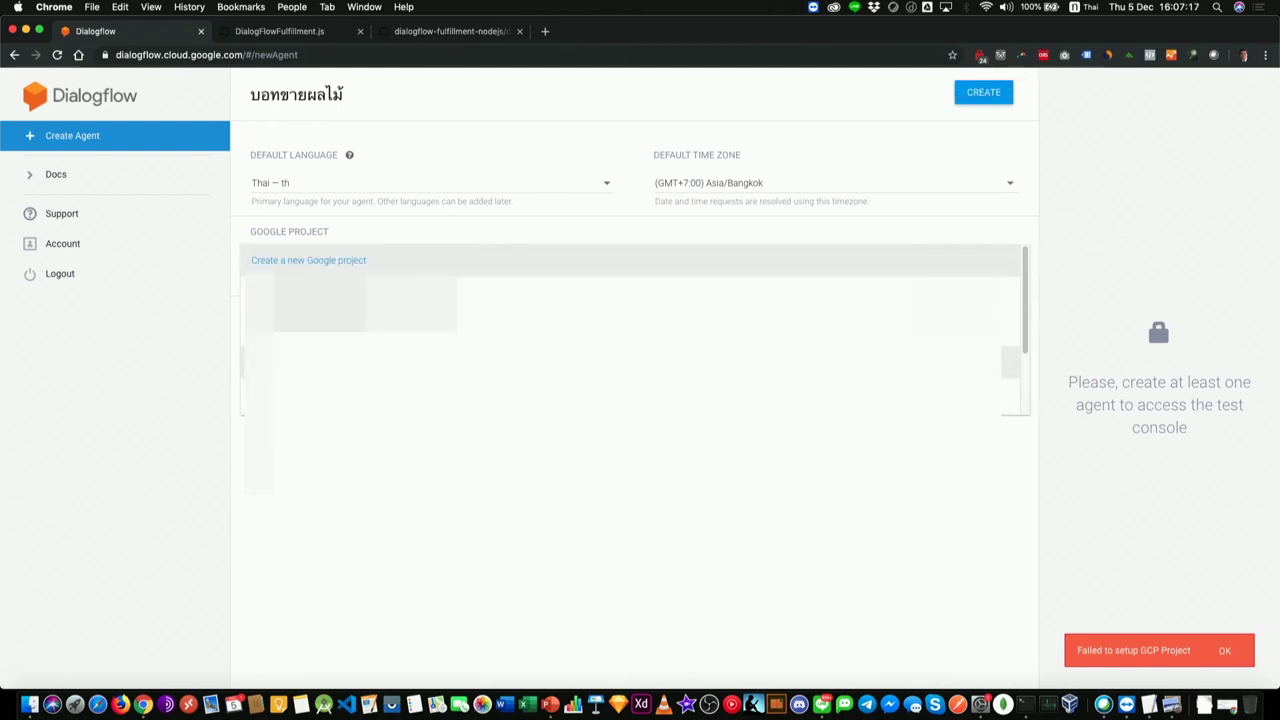
left_click(968, 96)
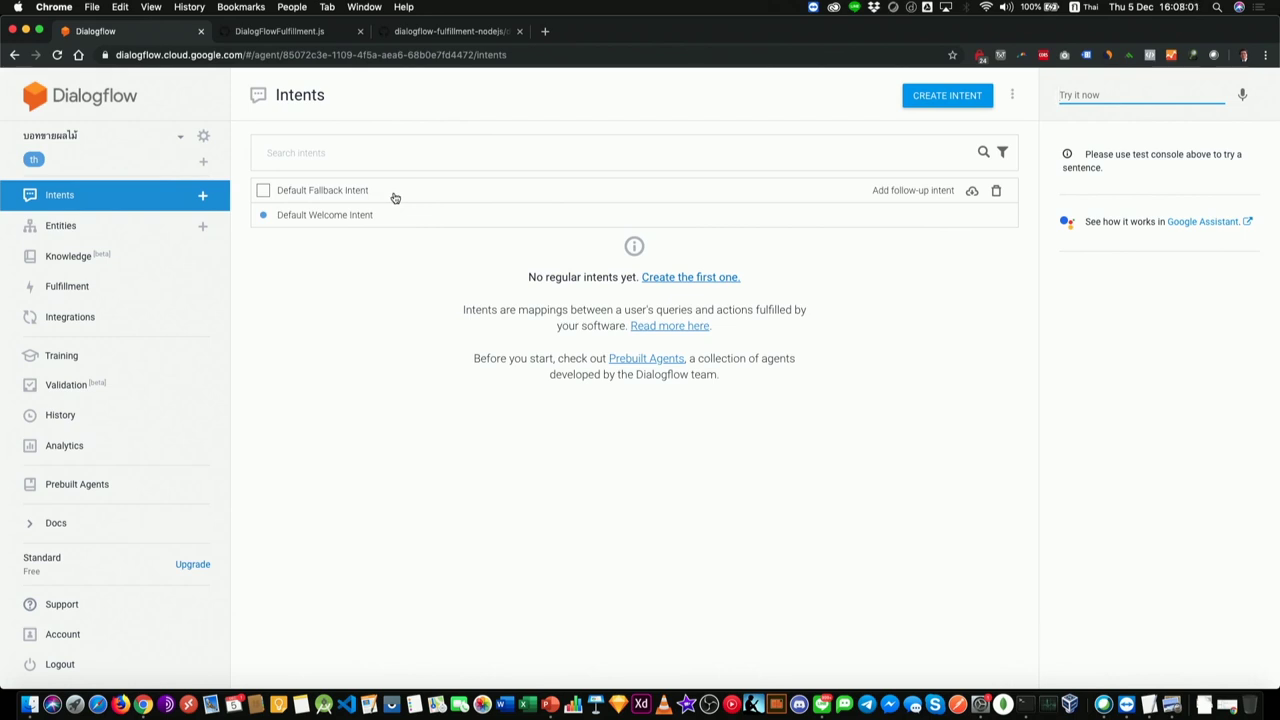
- Open the Default Fallback Intent and examine its list of text responses
left_click(343, 197)
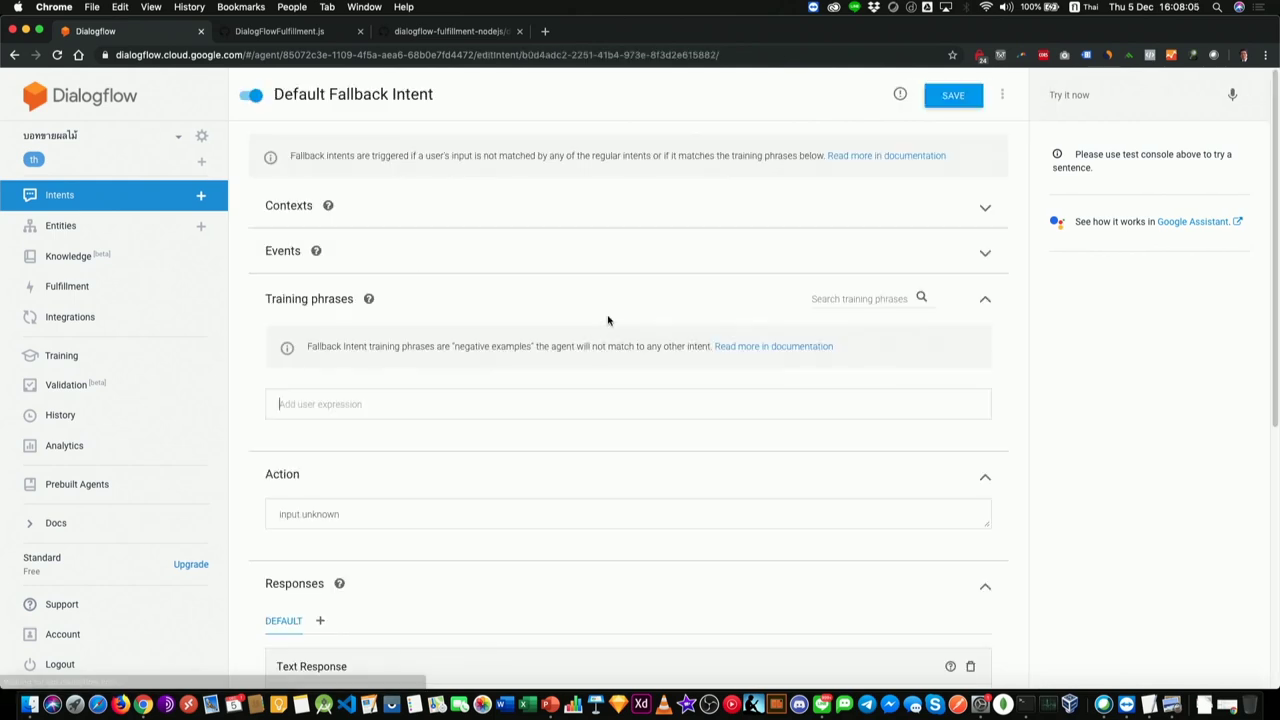
scroll(614, 310, "down", 5)
left_click_drag(304, 250, 402, 493)
left_click(543, 366)
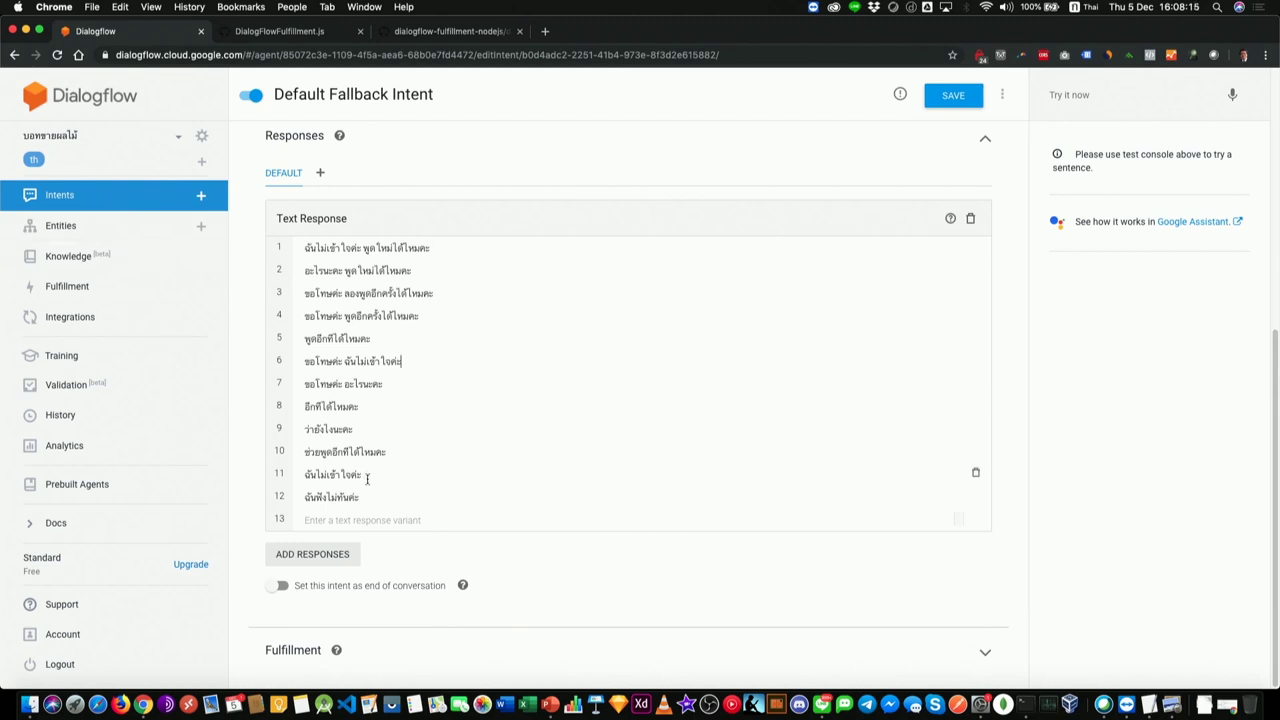
- Examine the Default Welcome Intent's training phrases, action and parameters, and text responses, and return to the intents list
left_click(122, 206)
left_click(328, 218)
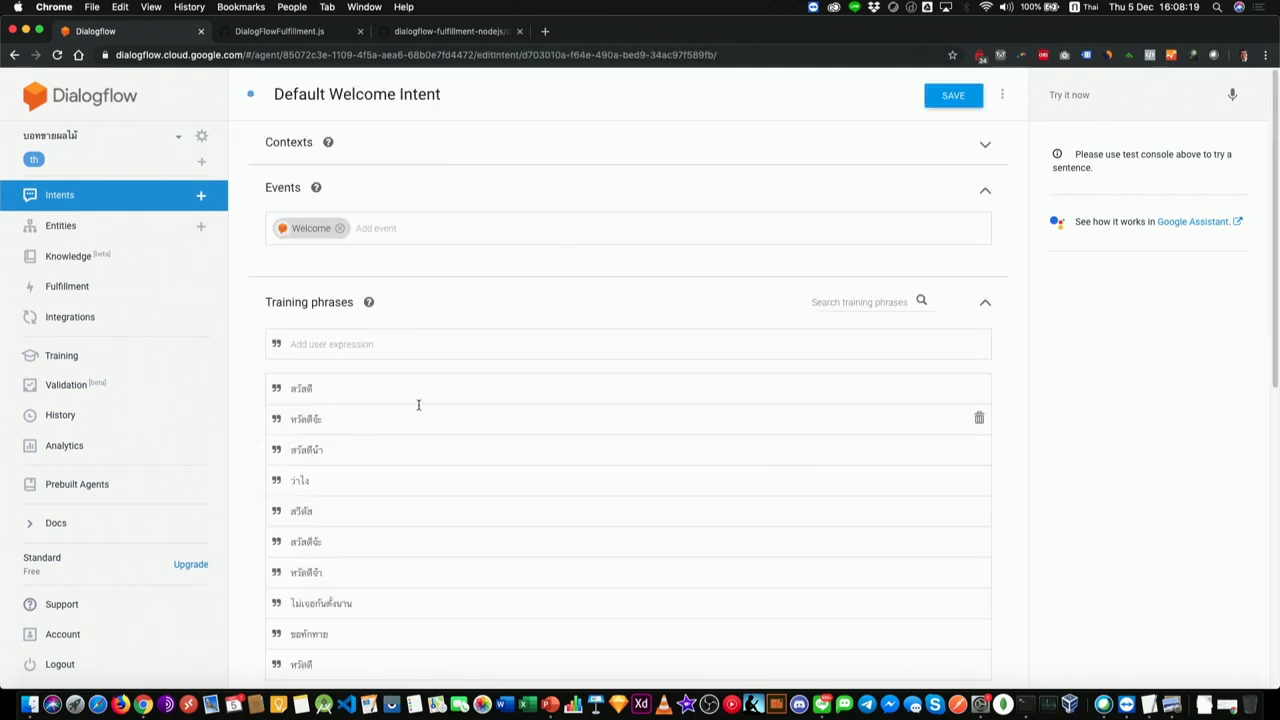
scroll(490, 374, "down", 2)
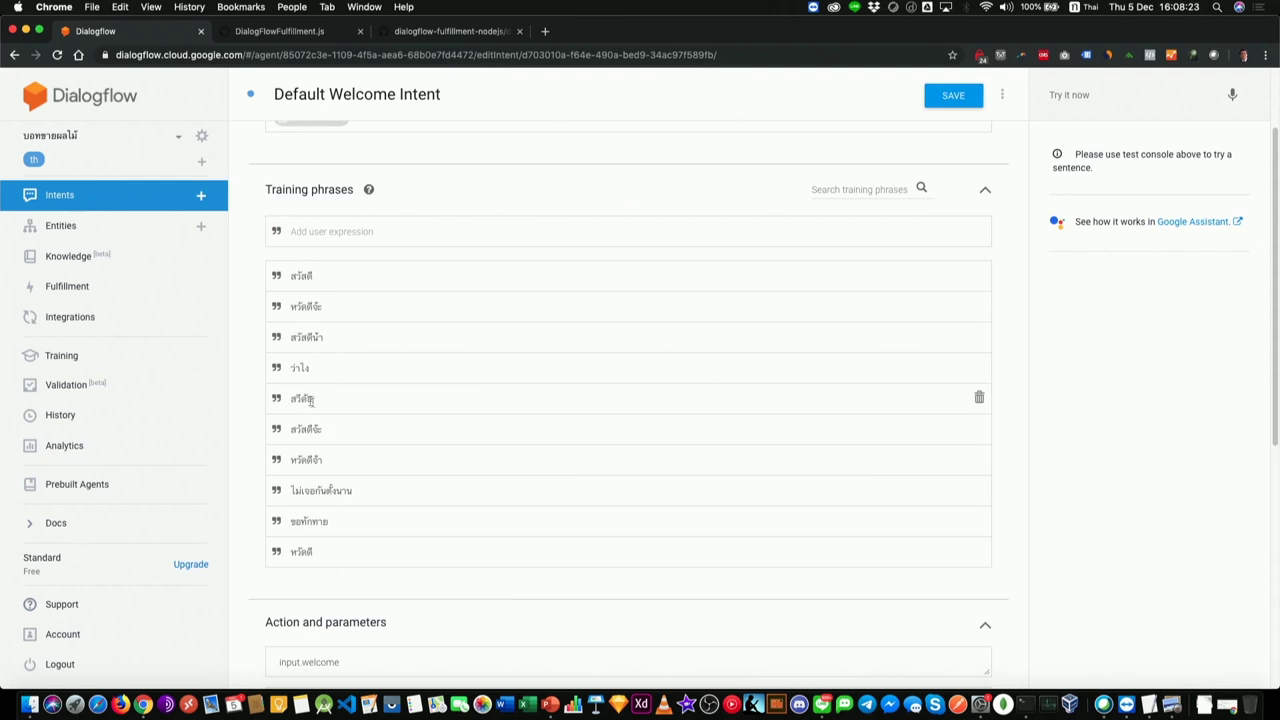
scroll(395, 448, "down", 1)
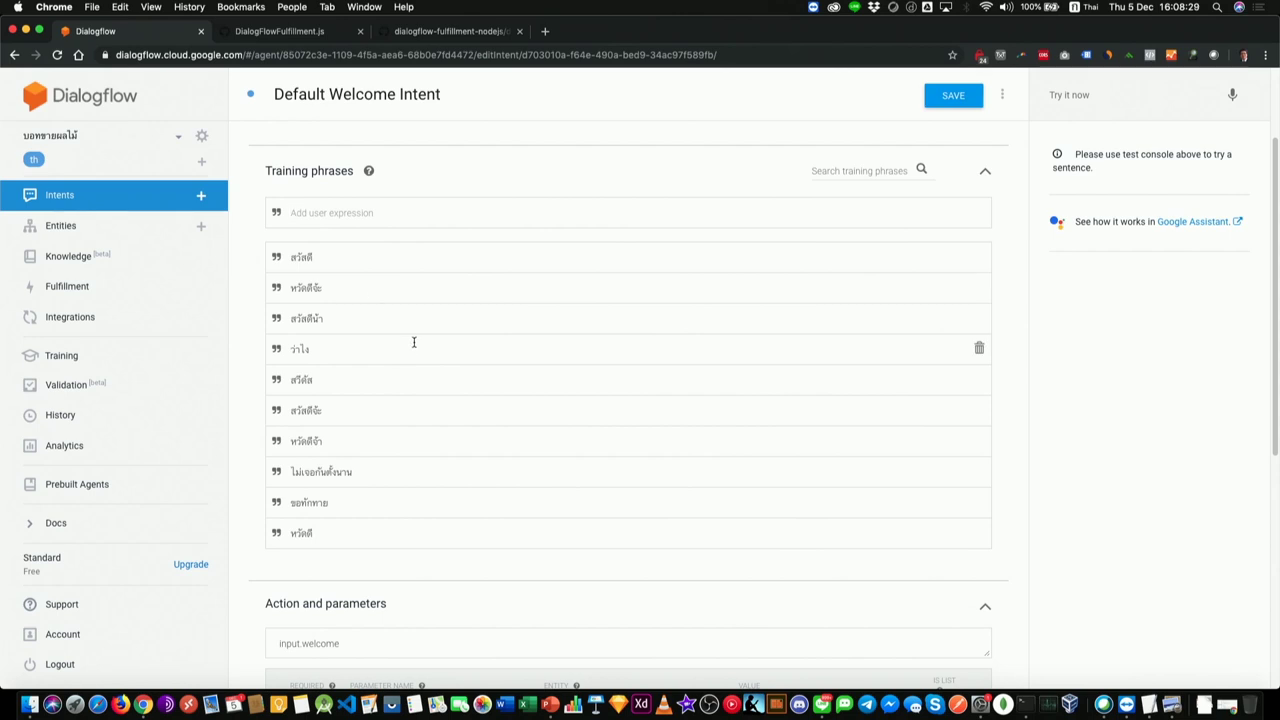
scroll(418, 354, "down", 10)
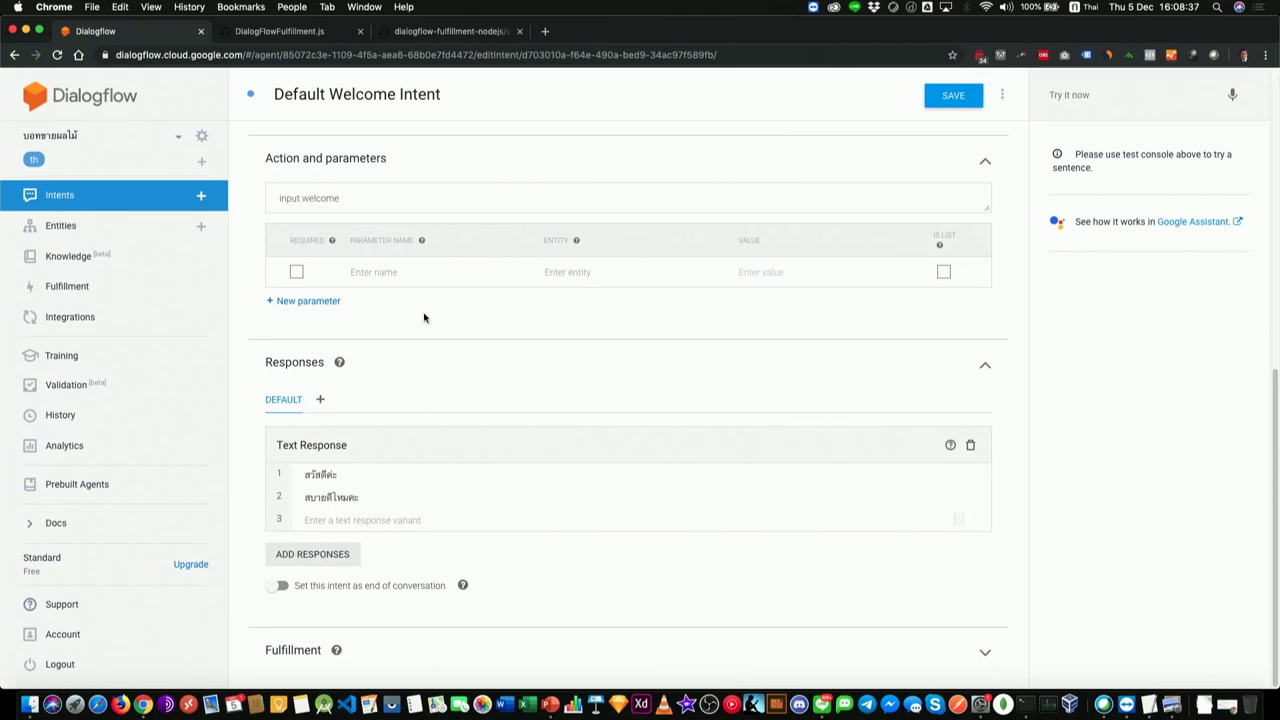
scroll(424, 320, "up", 3)
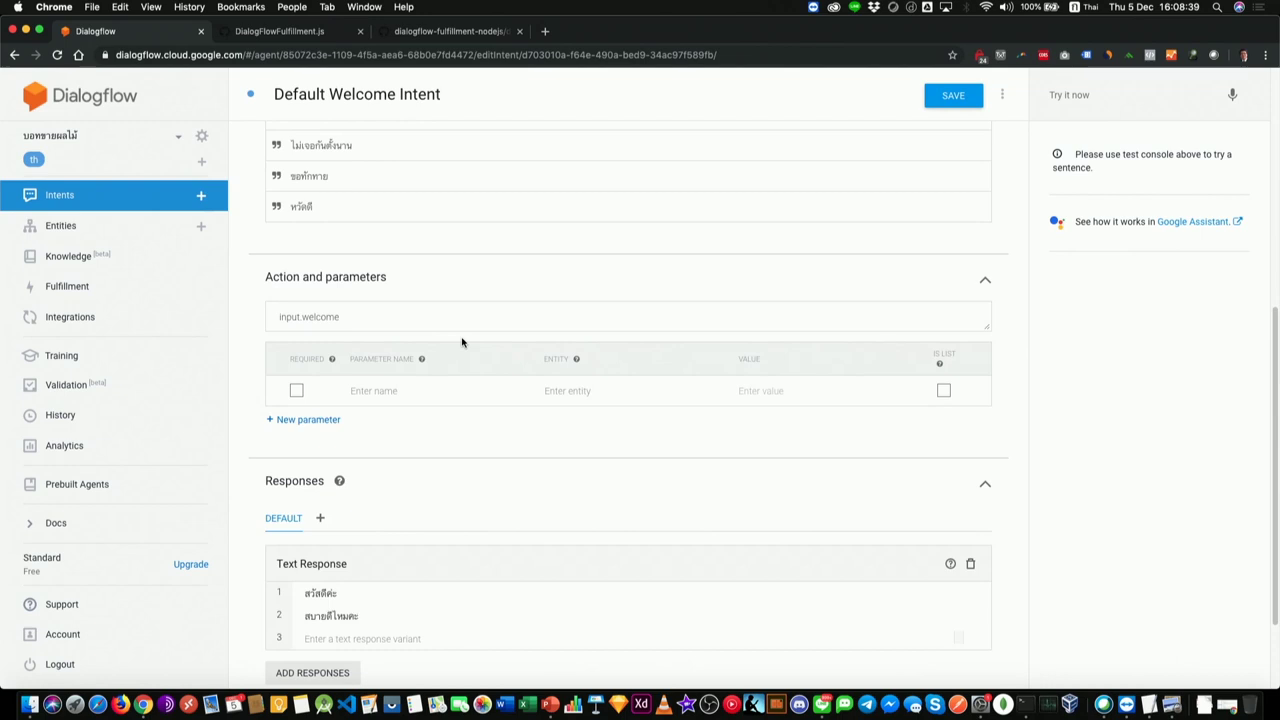
scroll(462, 342, "up", 9)
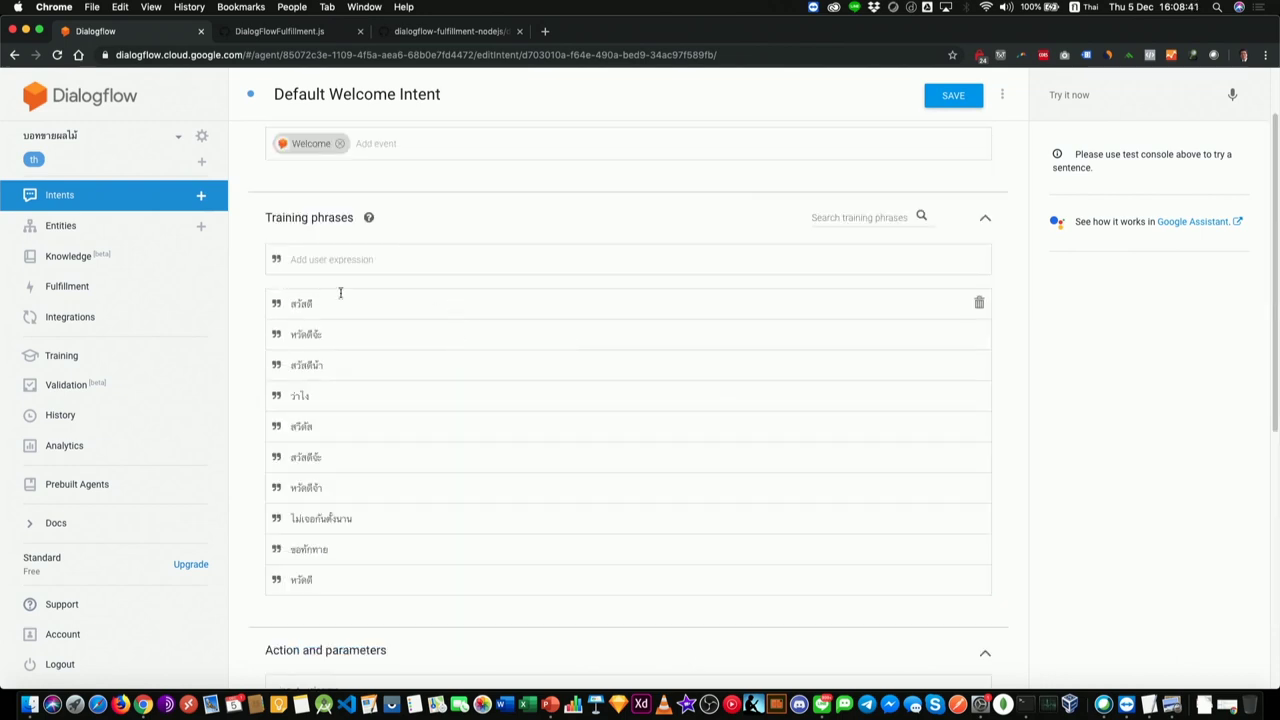
left_click_drag(295, 222, 474, 229)
scroll(406, 578, "down", 12)
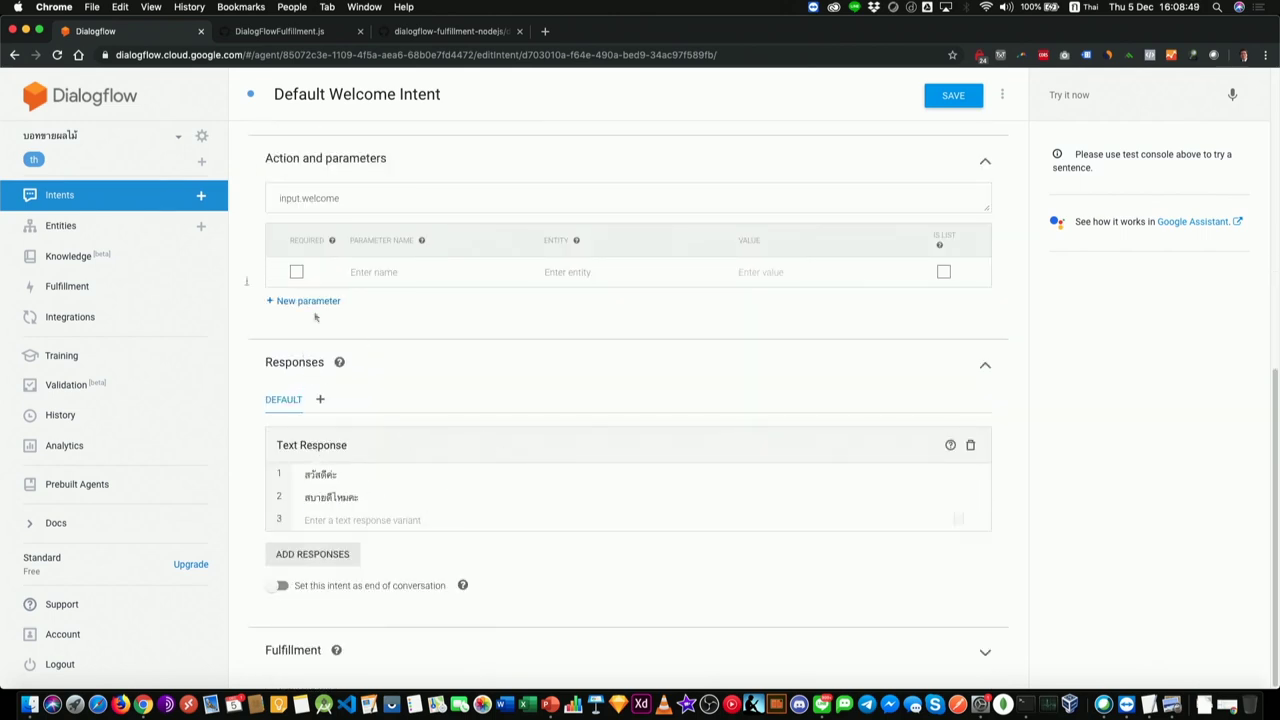
left_click(112, 198)
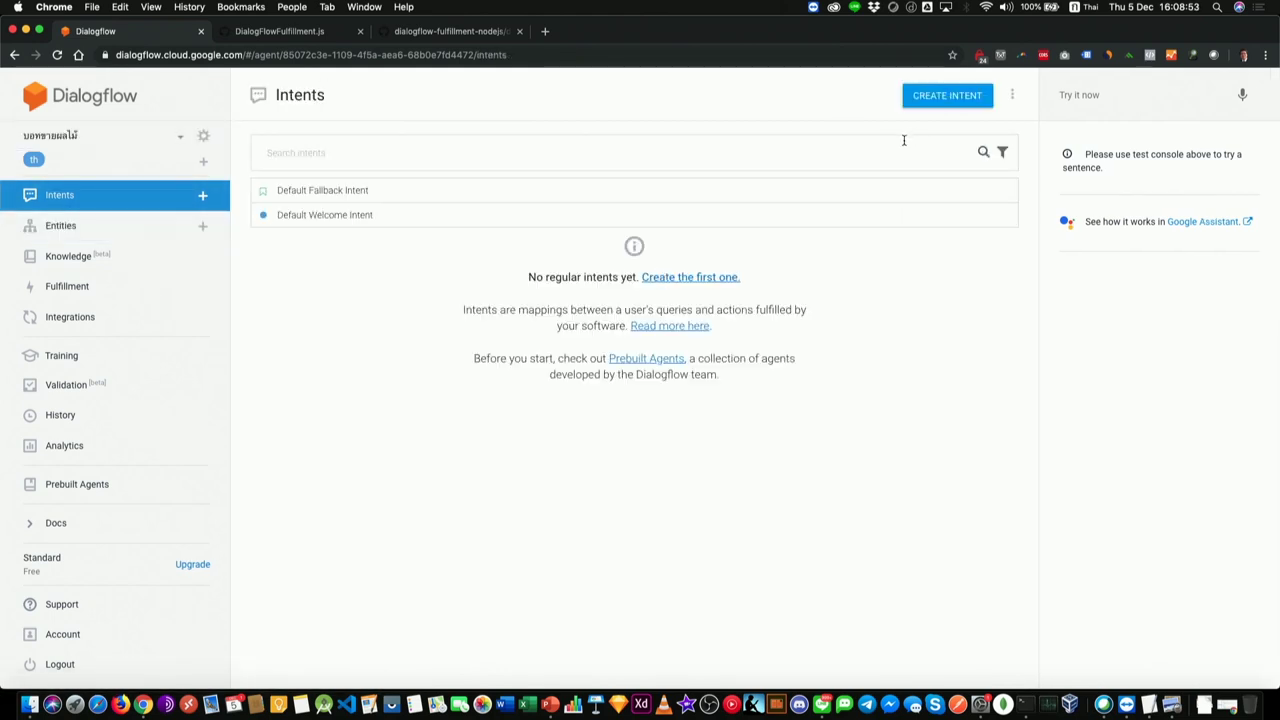
- Reduce the Default Welcome Intent's text responses to the single reply "สวัสดีค่ะ ยินดีต้อนรับสู่ร้านผลไม้ A ค่ะ" and save the intent
left_click(340, 220)
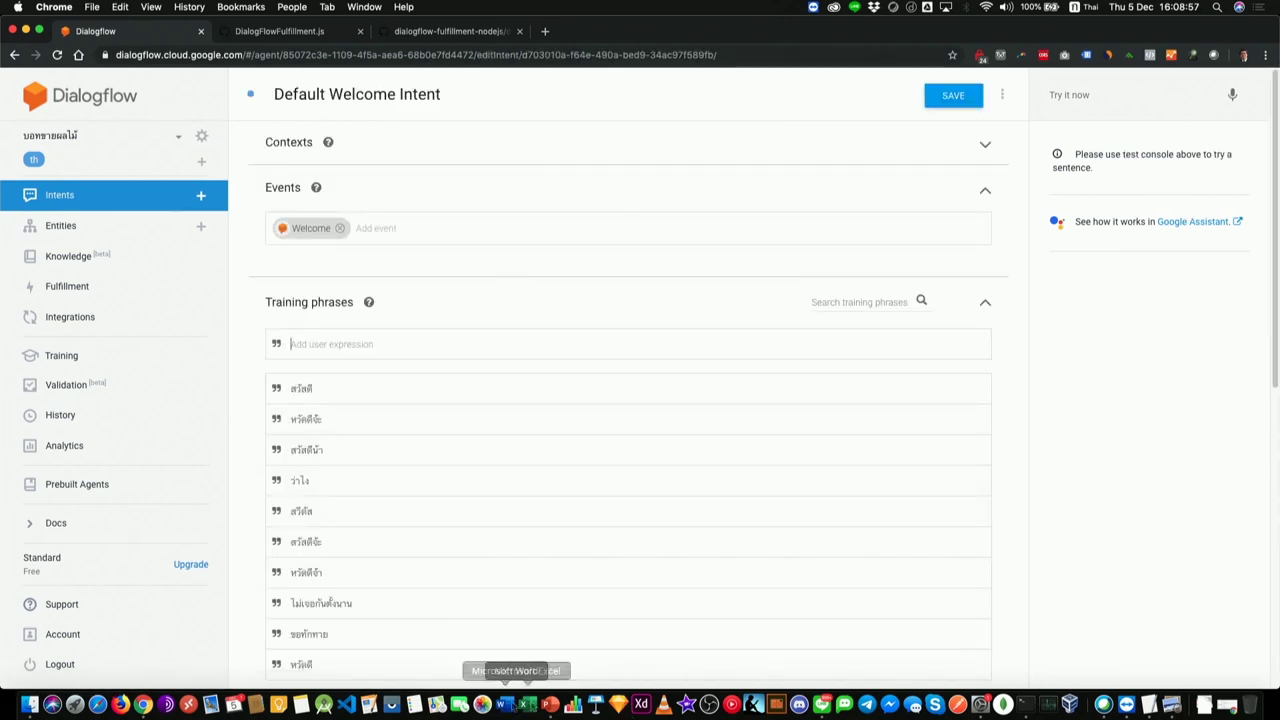
scroll(408, 390, "down", 5)
scroll(408, 390, "down", 3)
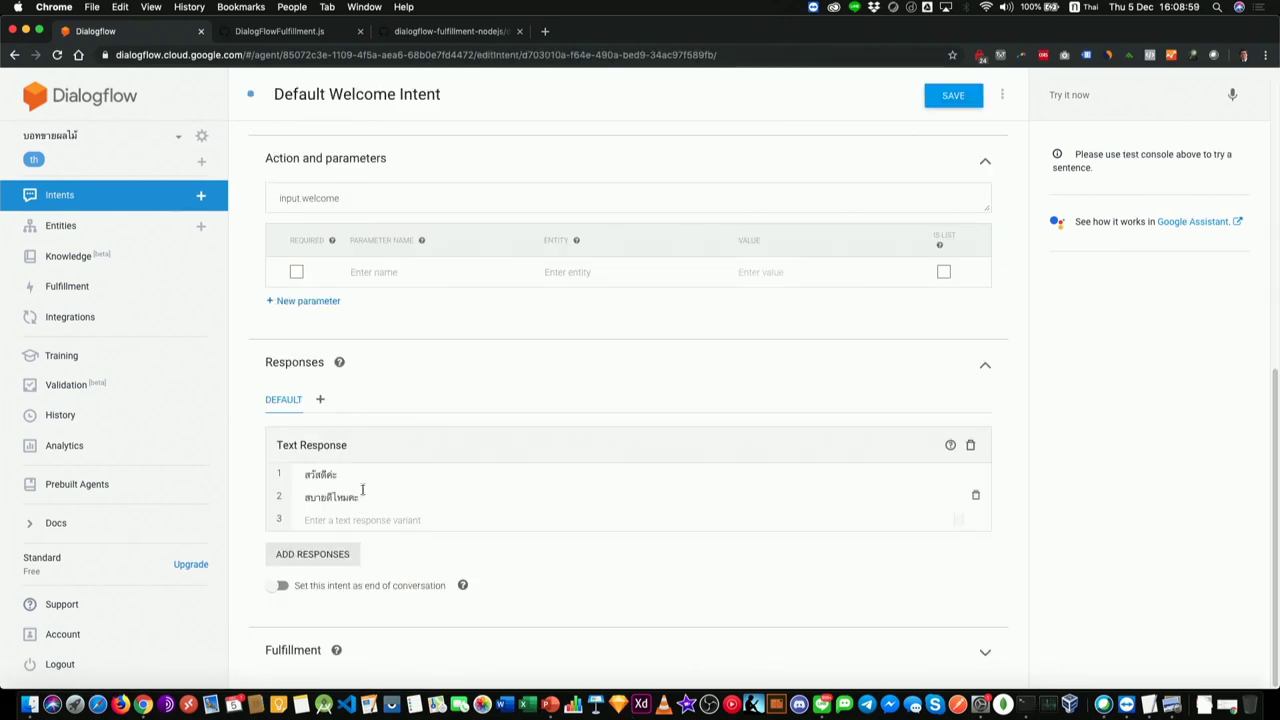
left_click_drag(369, 509, 243, 491)
key("BackSpace")
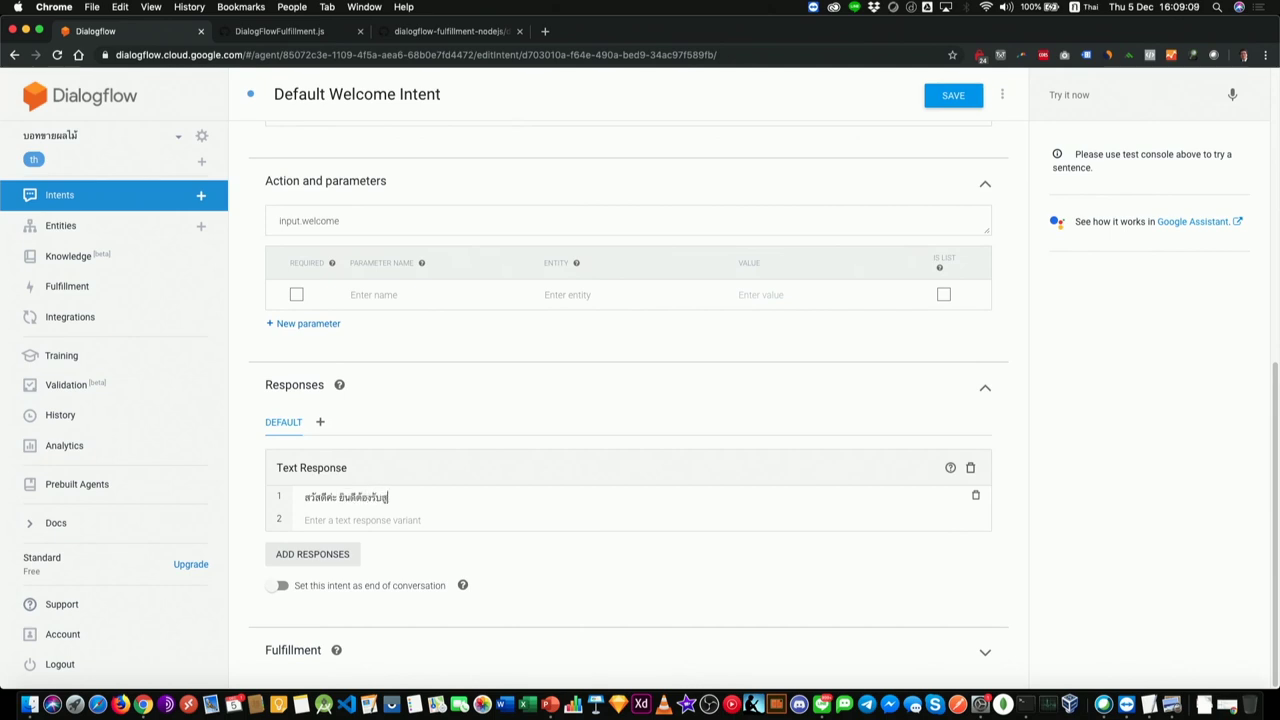
type("ร้านผลไม้ A ค่ะ")
left_click(938, 96)
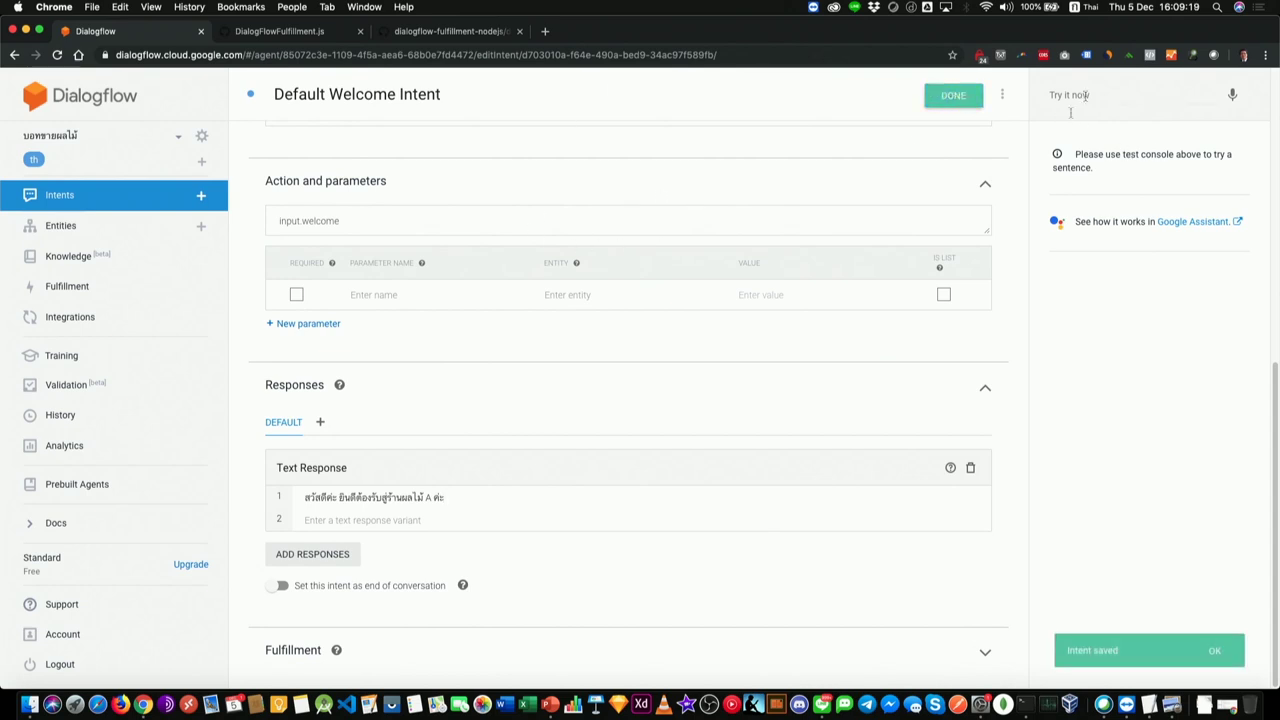
- Create a new intent and name it ร้านอยู่ไหน
left_click(130, 195)
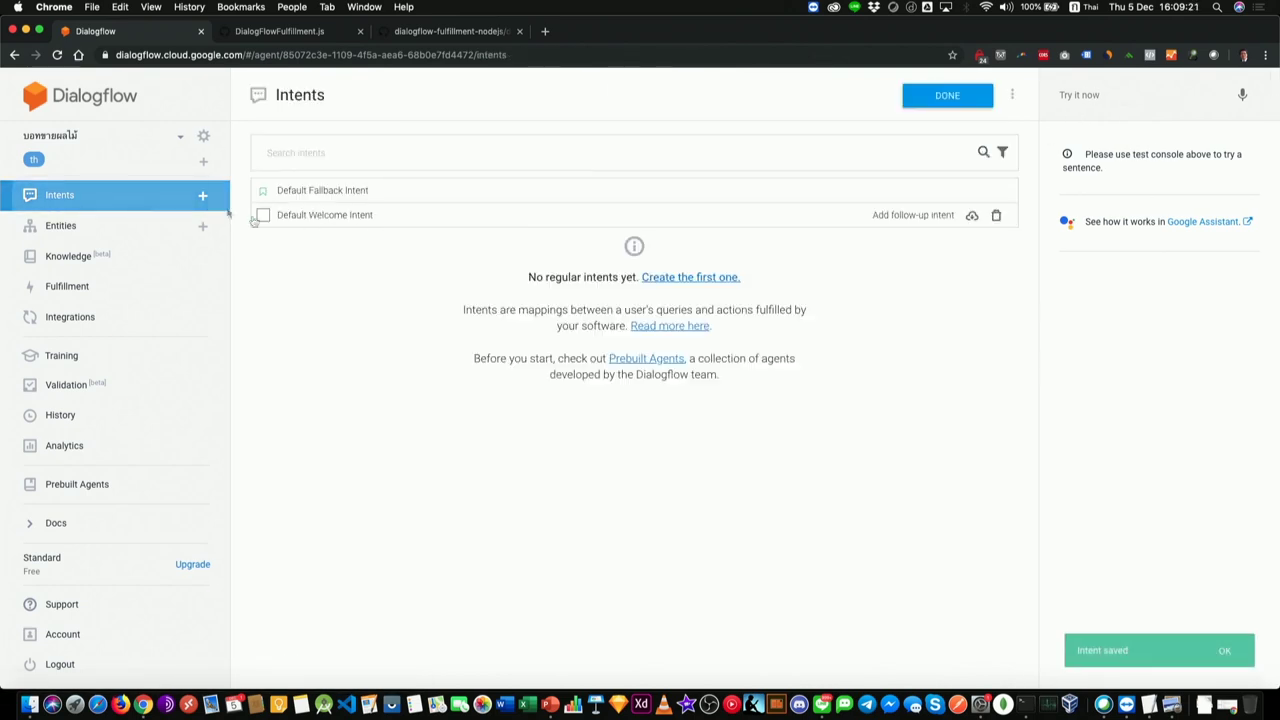
left_click(203, 196)
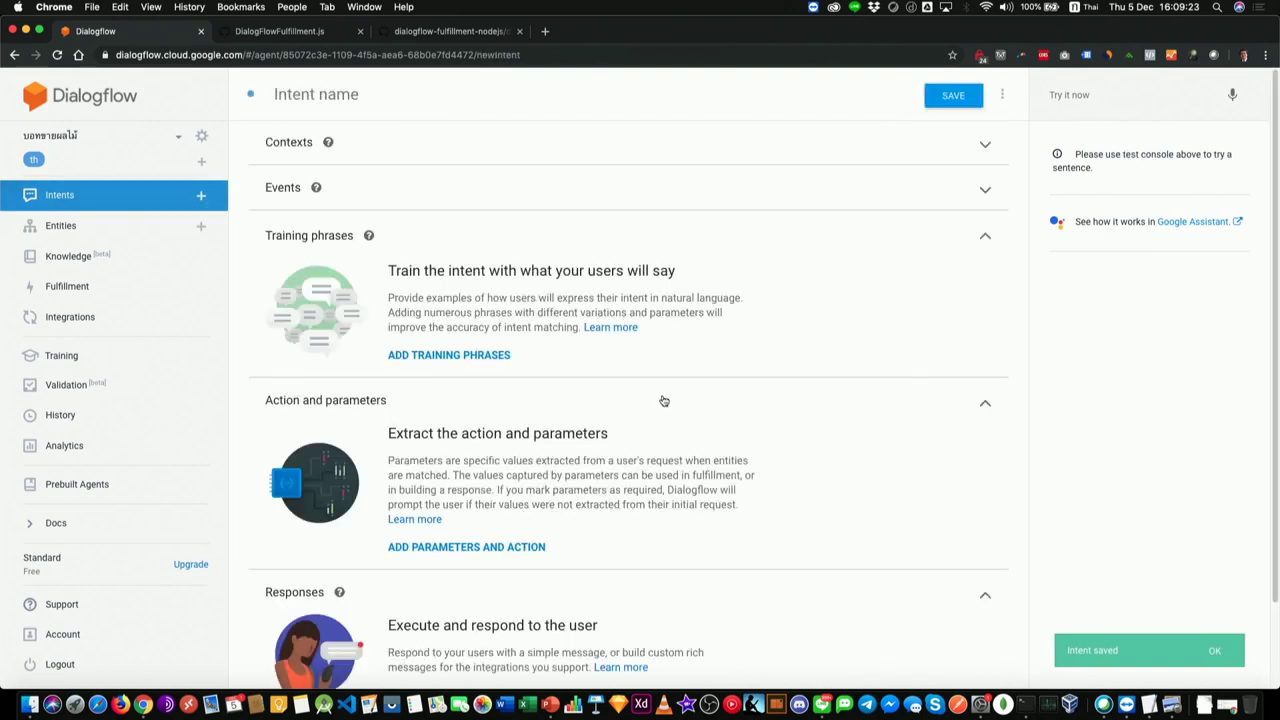
left_click(388, 96)
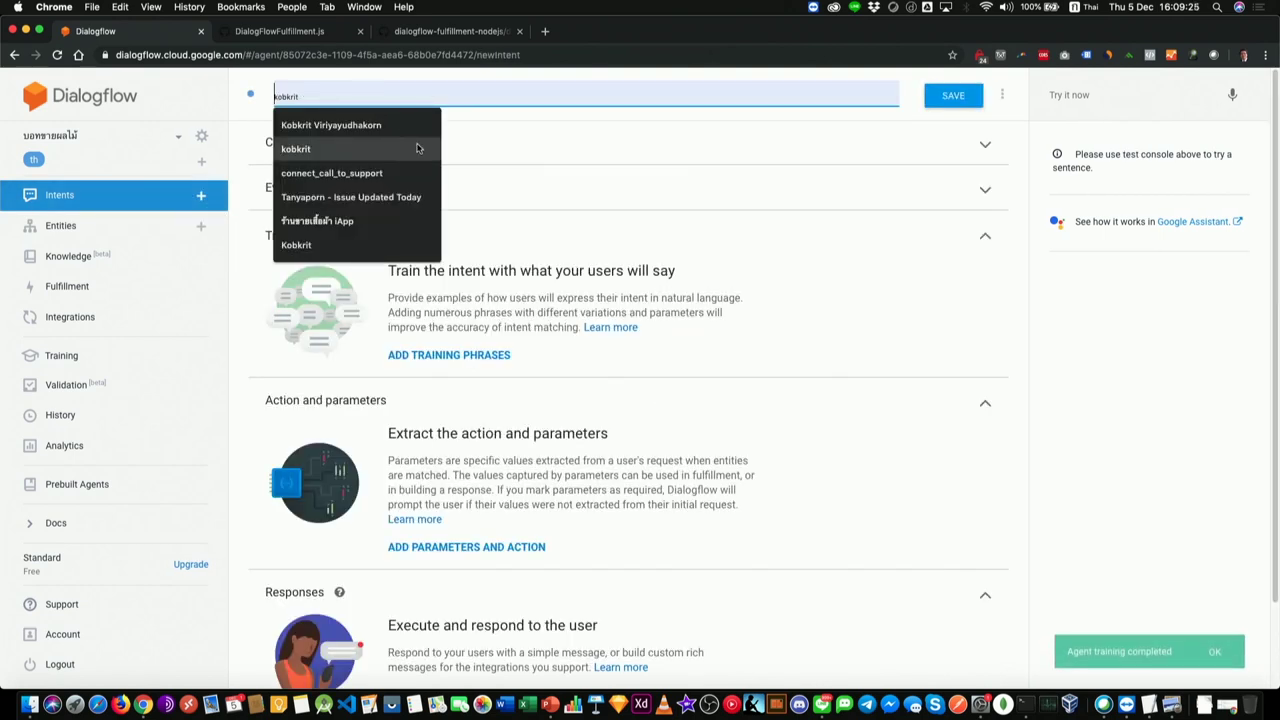
type("ร้านอยู่ไหน")
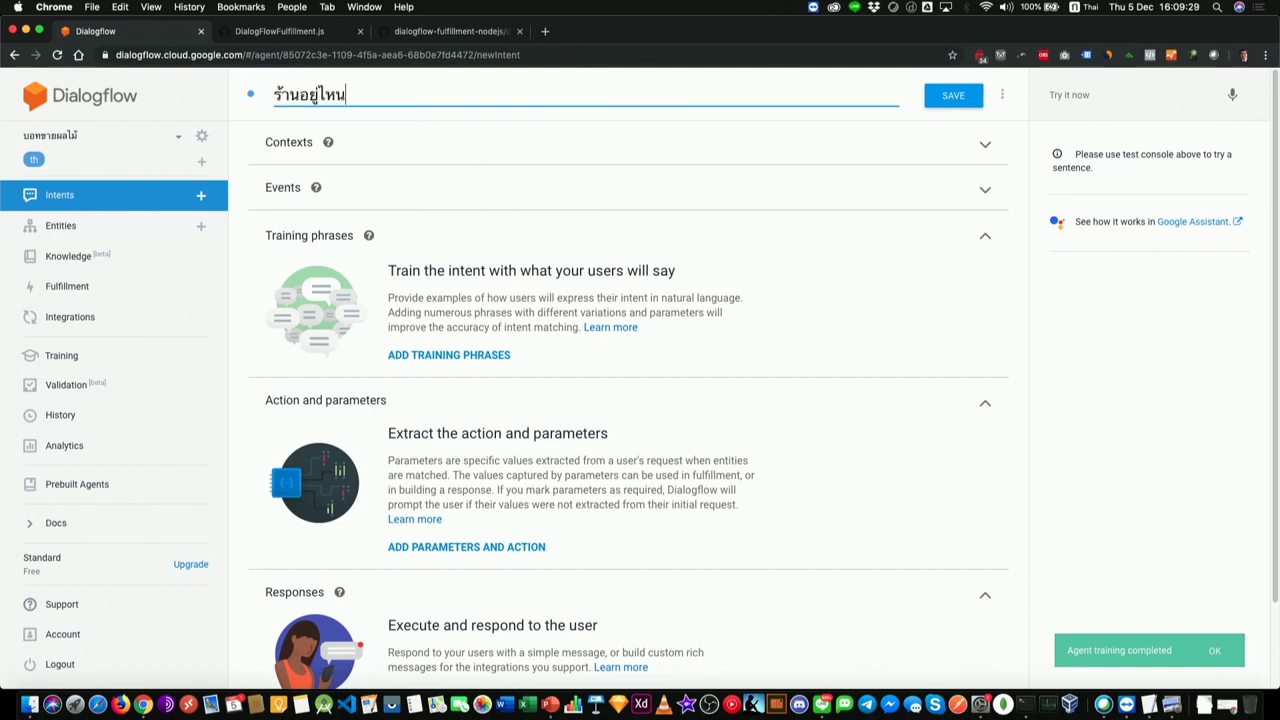
- Add the training phrases "ร้านอยู่ไหน" and "อยู่ที่ไหน" to the intent
left_click(450, 357)
type("ร้าน")
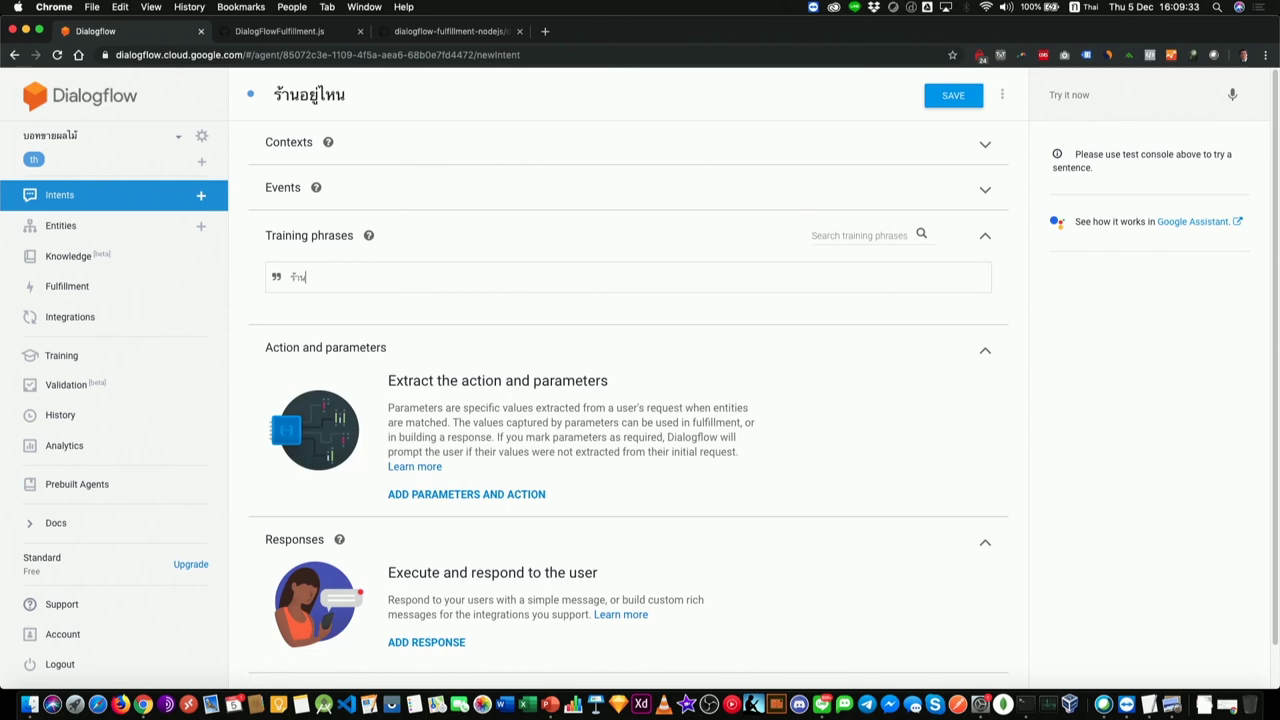
type("อยู่ไหน")
key("Return")
type("อนย่ท")
key("Return")
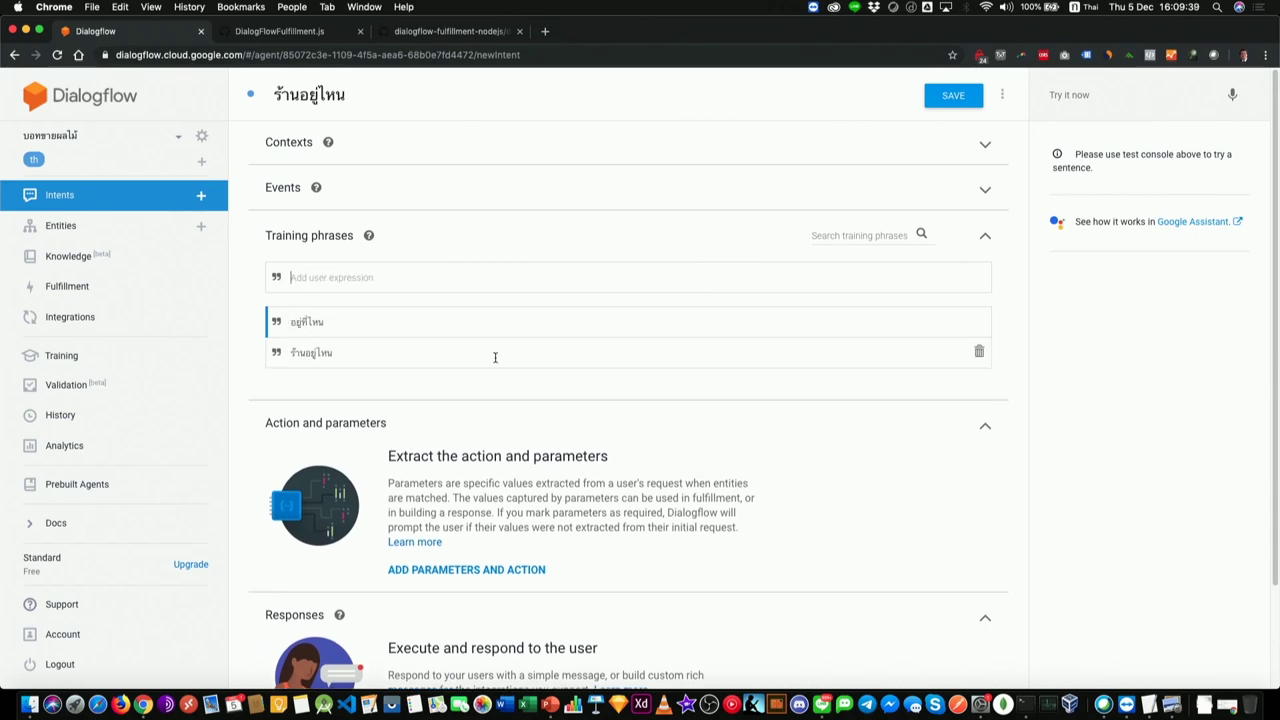
- Add the text response "อยู่ที่สมาคมปัญญาประดิษฐ์" to the intent
scroll(493, 356, "down", 2)
left_click(428, 597)
scroll(292, 508, "down", 1)
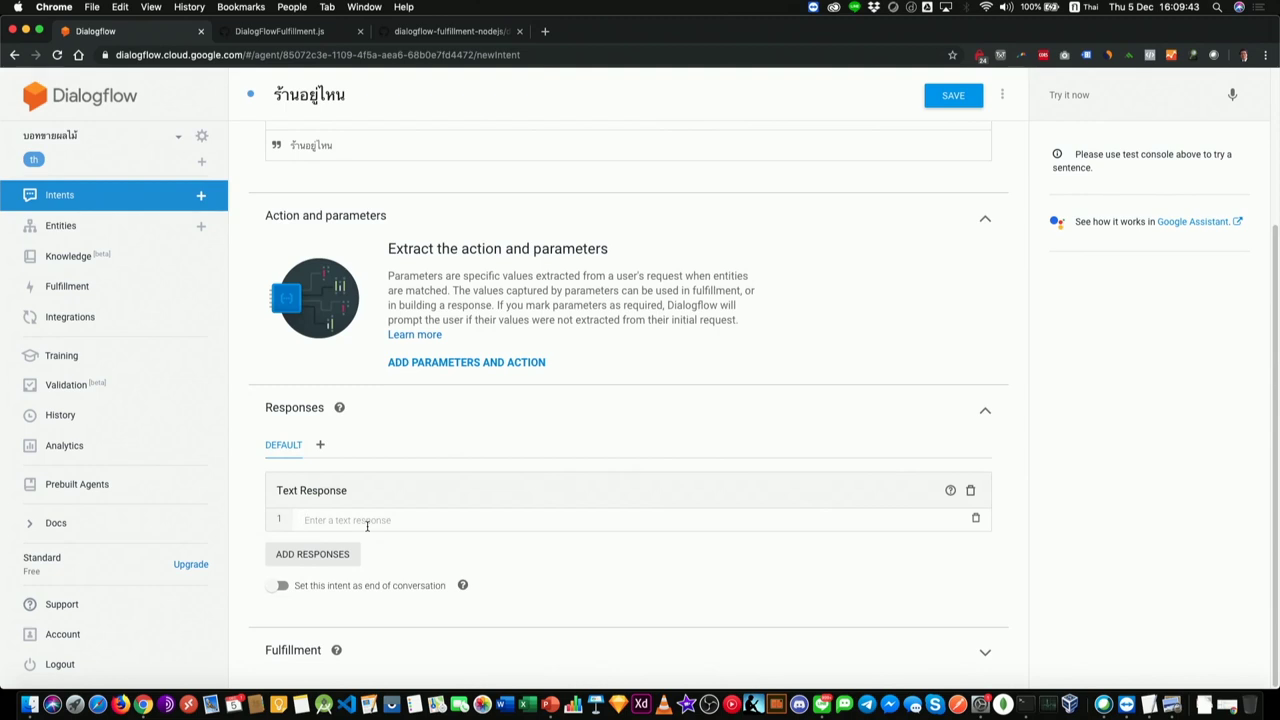
type("อยู่ที่สมาคมปัญญาประดิษฐ์")
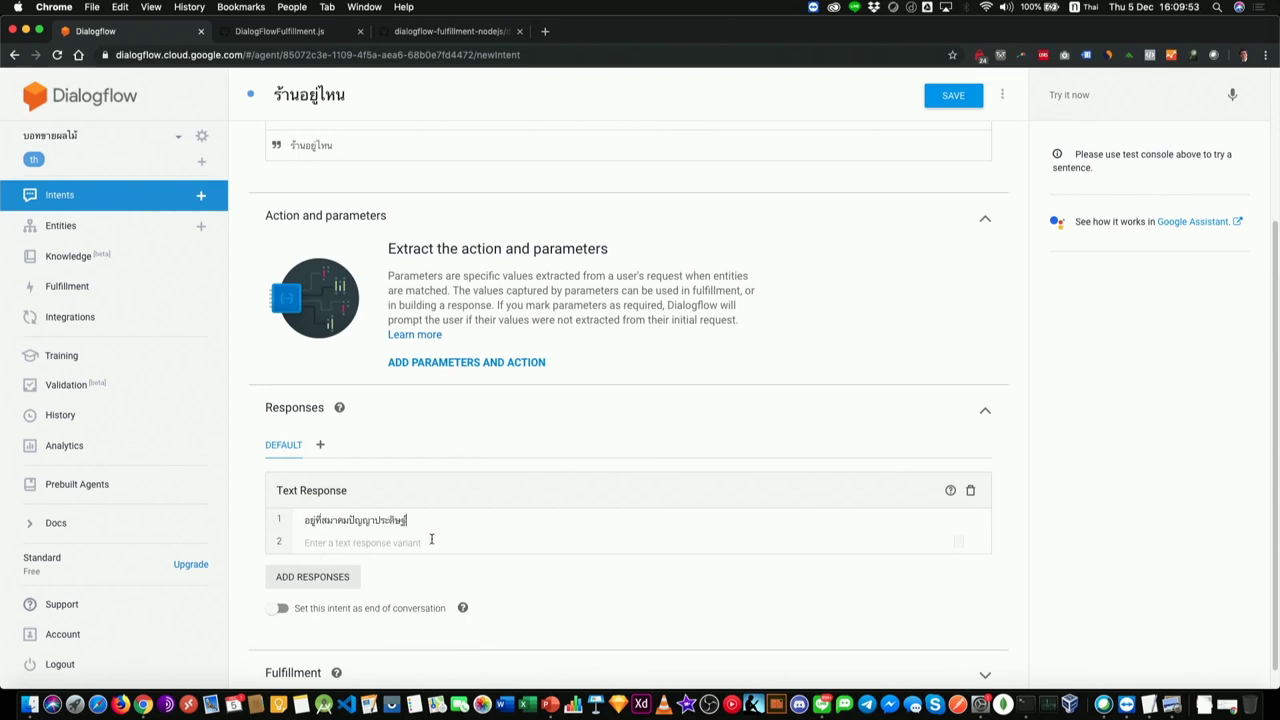
- Add a second variant "อยู่ที่ AIAT" to the text response, reusing the beginning of the first variant
left_click_drag(414, 520, 290, 526)
key("cmd+c")
left_click(395, 545)
key("cmd+v")
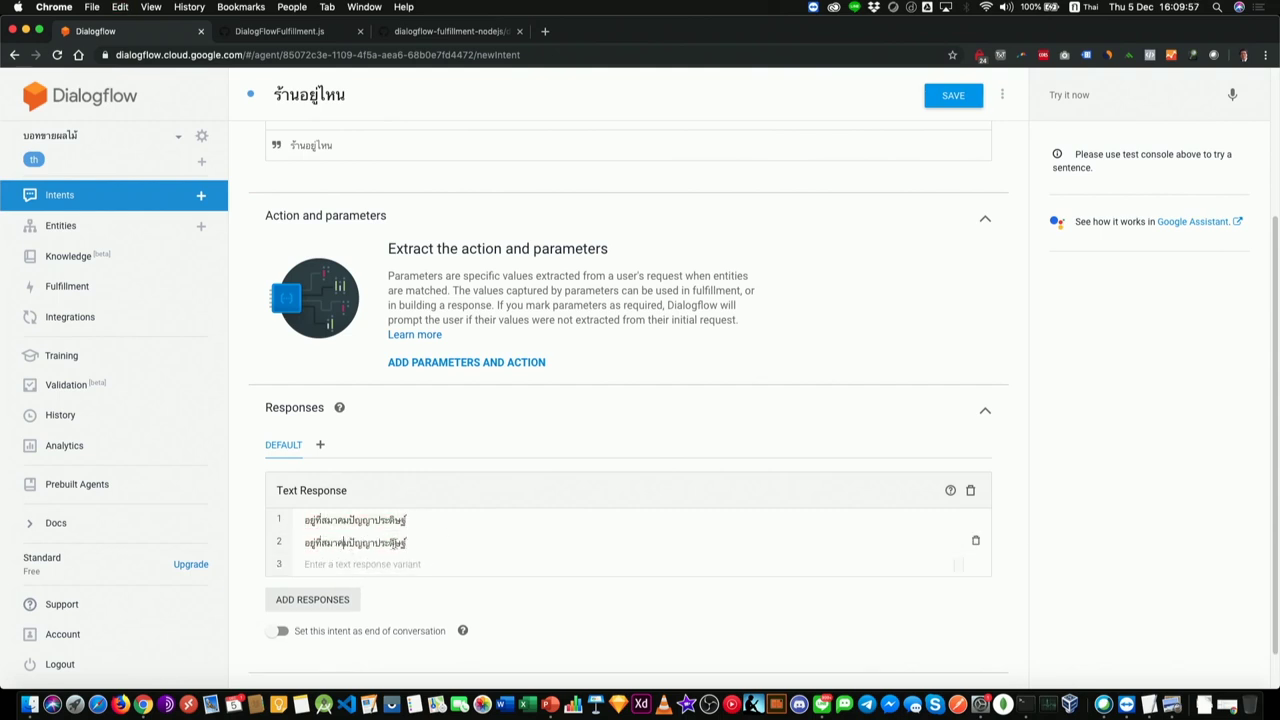
left_click_drag(414, 543, 320, 543)
key("BackSpace")
key("ctrl+space")
type("AIAT")
- Add another text response block containing "อยากกินอะไรไหมคะ" and save the intent
scroll(803, 531, "down", 1)
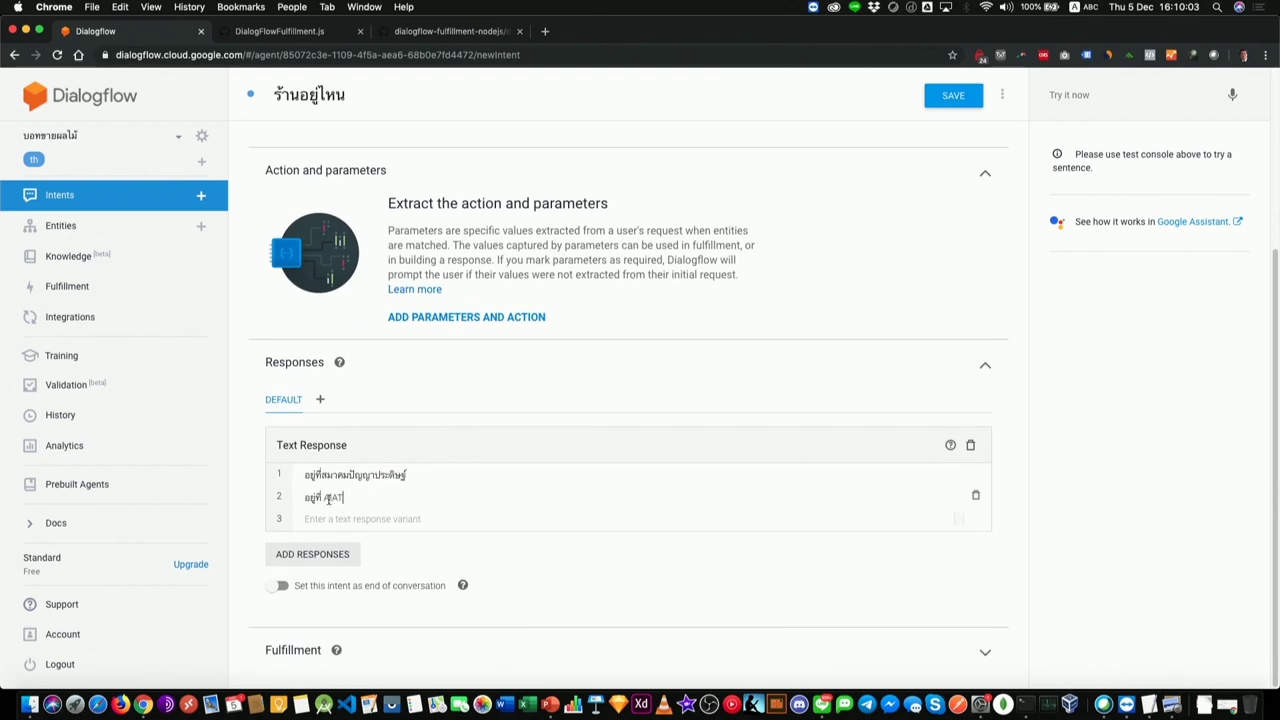
left_click(352, 559)
left_click(416, 558)
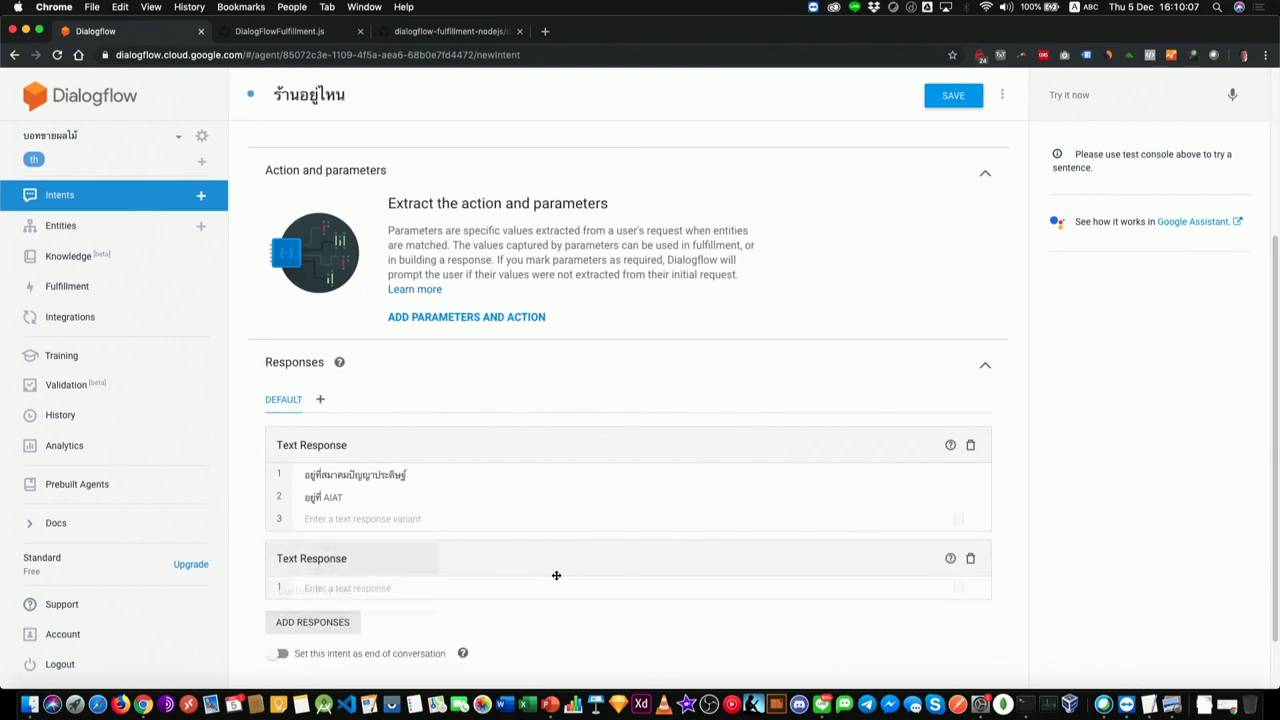
left_click(391, 587)
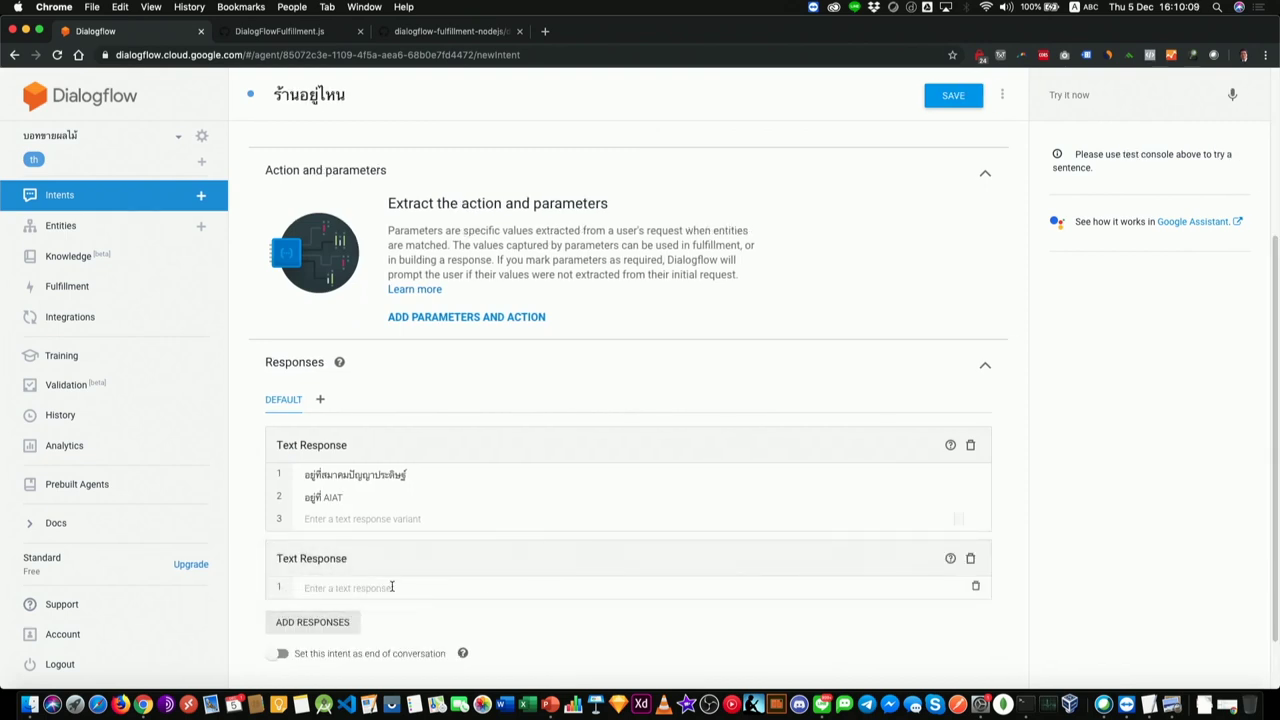
type("vpkdwf")
key("BackSpace")
key("BackSpace")
key("BackSpace")
key("BackSpace")
key("BackSpace")
key("ctrl+space")
type("อยากไ")
type("ะไร")
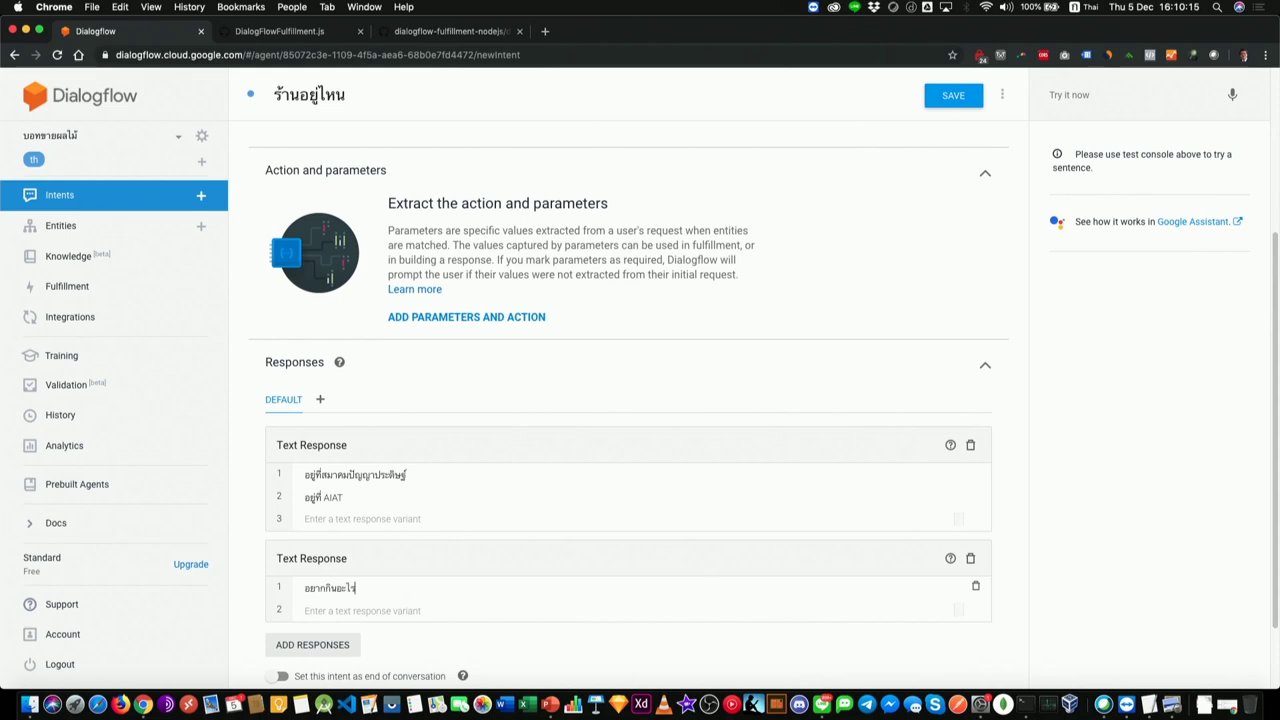
type("ไหมคะ")
left_click(953, 96)
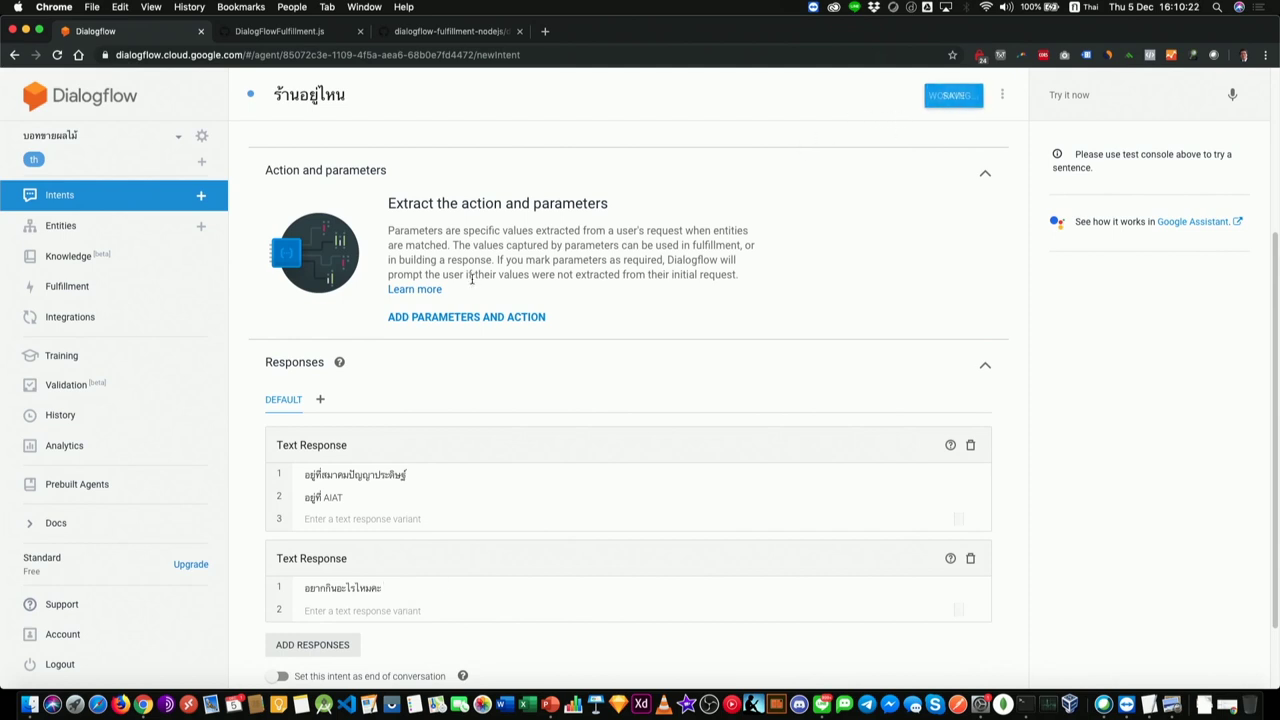
- Create a new intent and name it ร้านเปิดกี่โมง
left_click(92, 205)
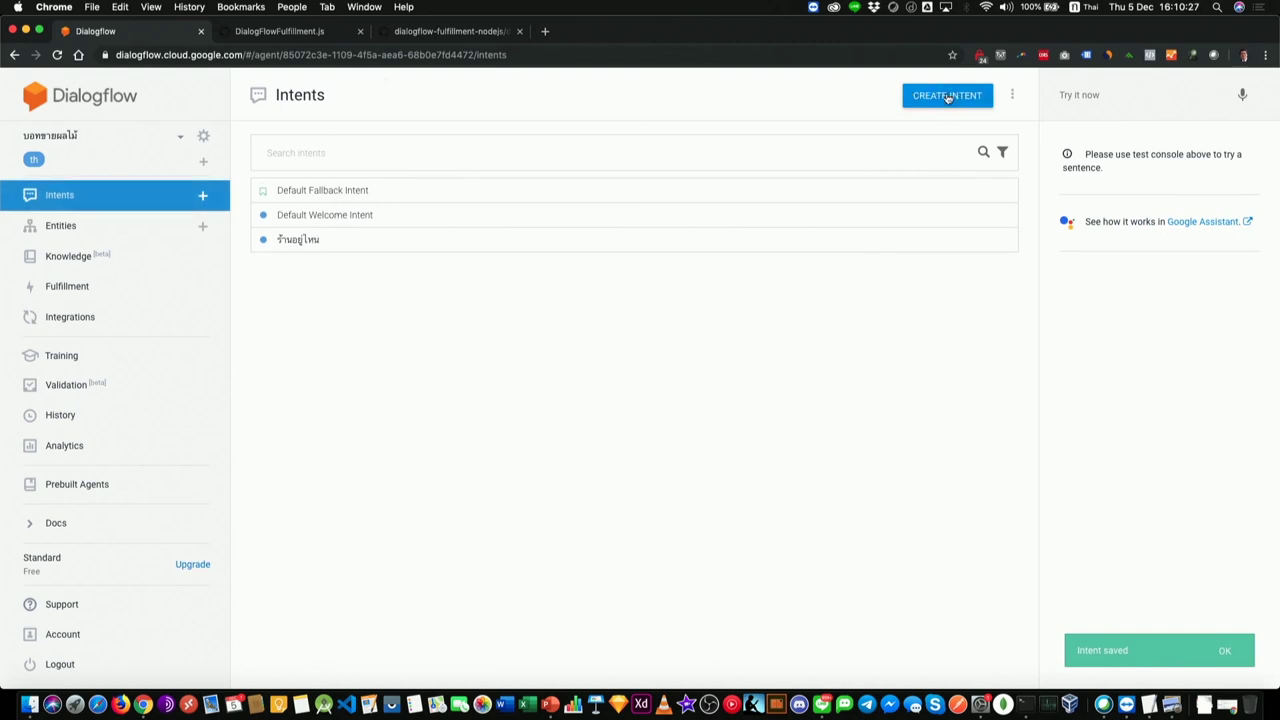
left_click(942, 100)
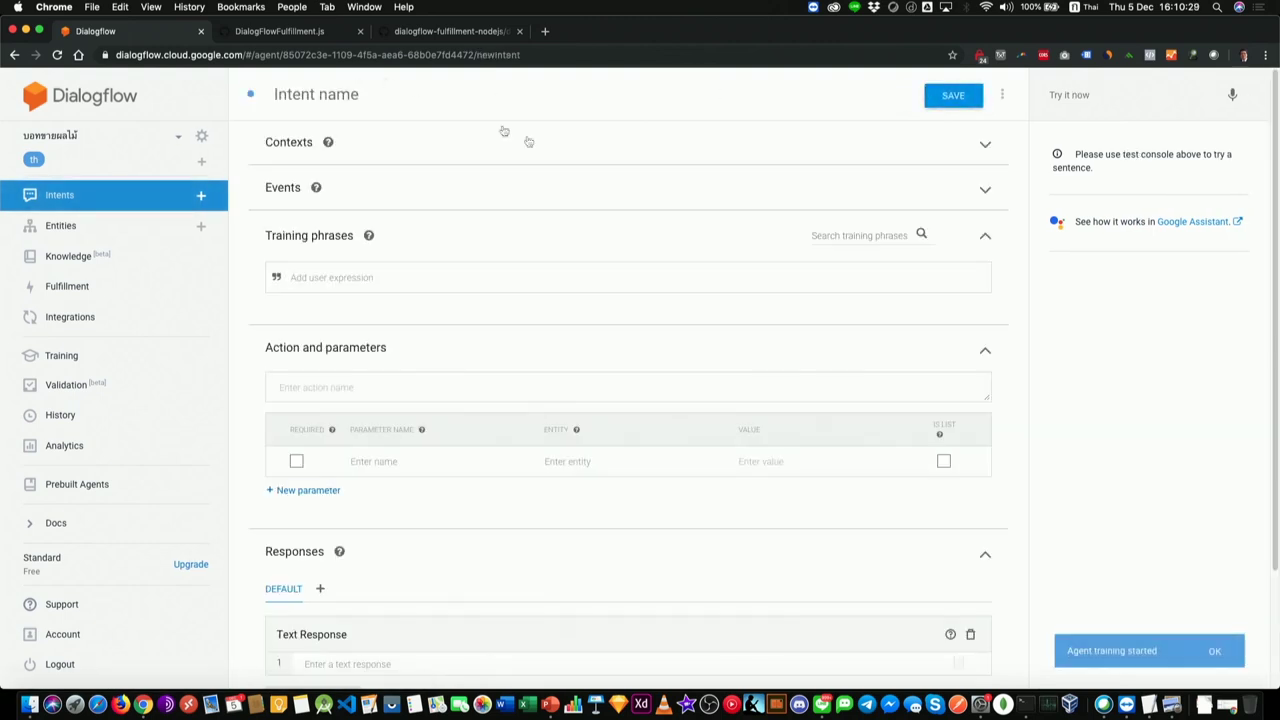
left_click(486, 104)
type("ร้านเปิดกี่โม")
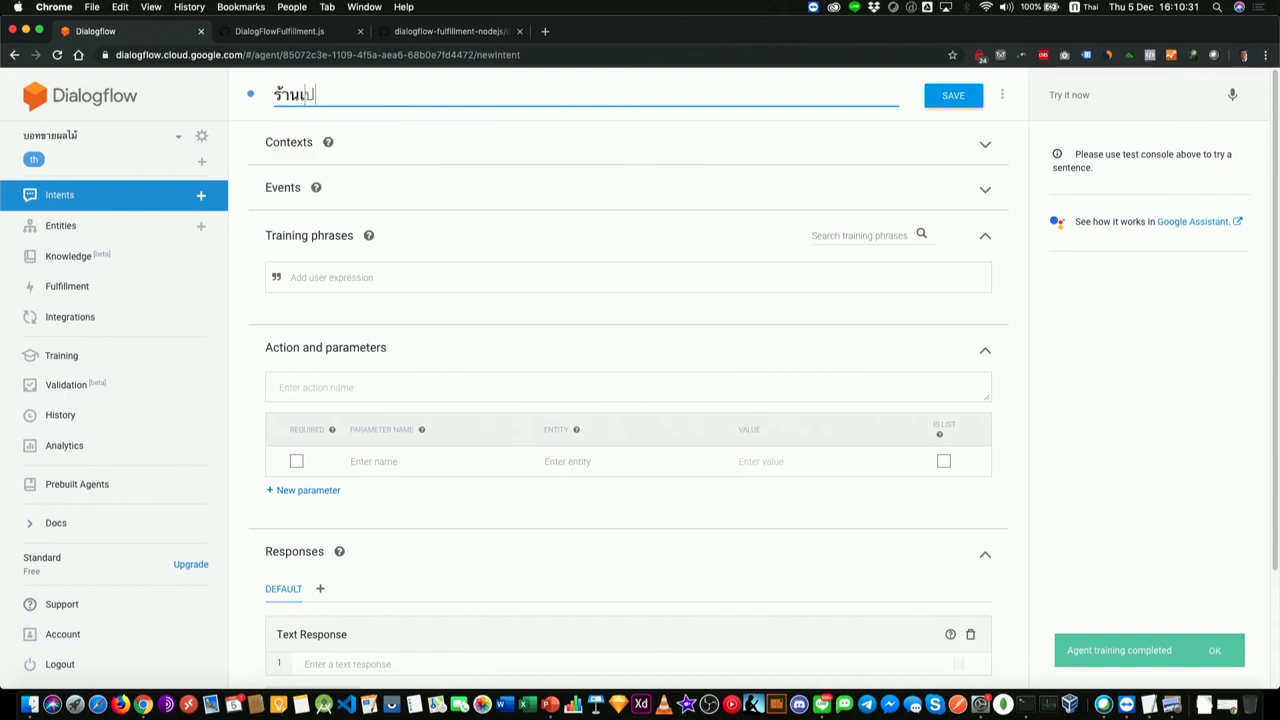
type("ง")
- Add the training phrases "เปิดกี่โมง", "เปิดเมื่อไร่" and "ปิดเมื่อไร" to the opening-hours intent
left_click(401, 274)
type("เปิดกี่โมง")
key("Return")
type("เปิดเมื่อไร")
key("Return")
type("เปิด")
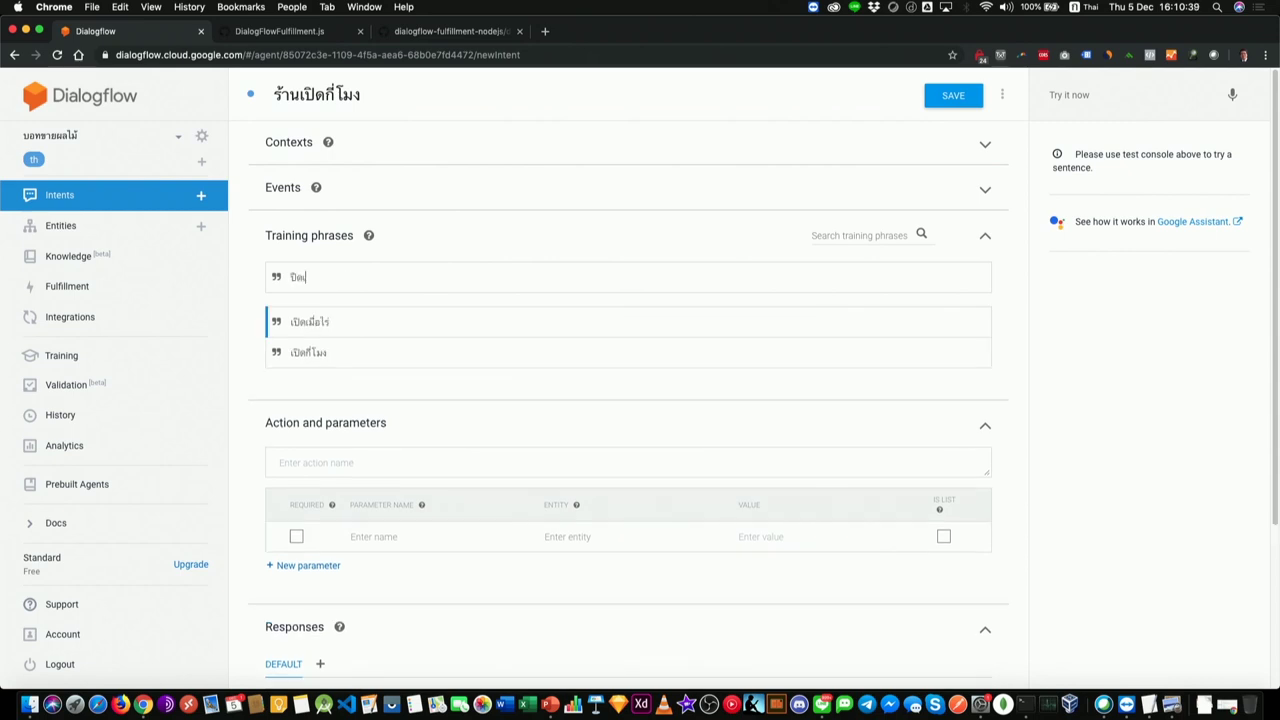
type("ิดเมื่อไร")
key("Return")
- Add the further training phrases "ปิดยัง" and "ปิดแล้วไหม" about whether the shop is closed
type("ปิด")
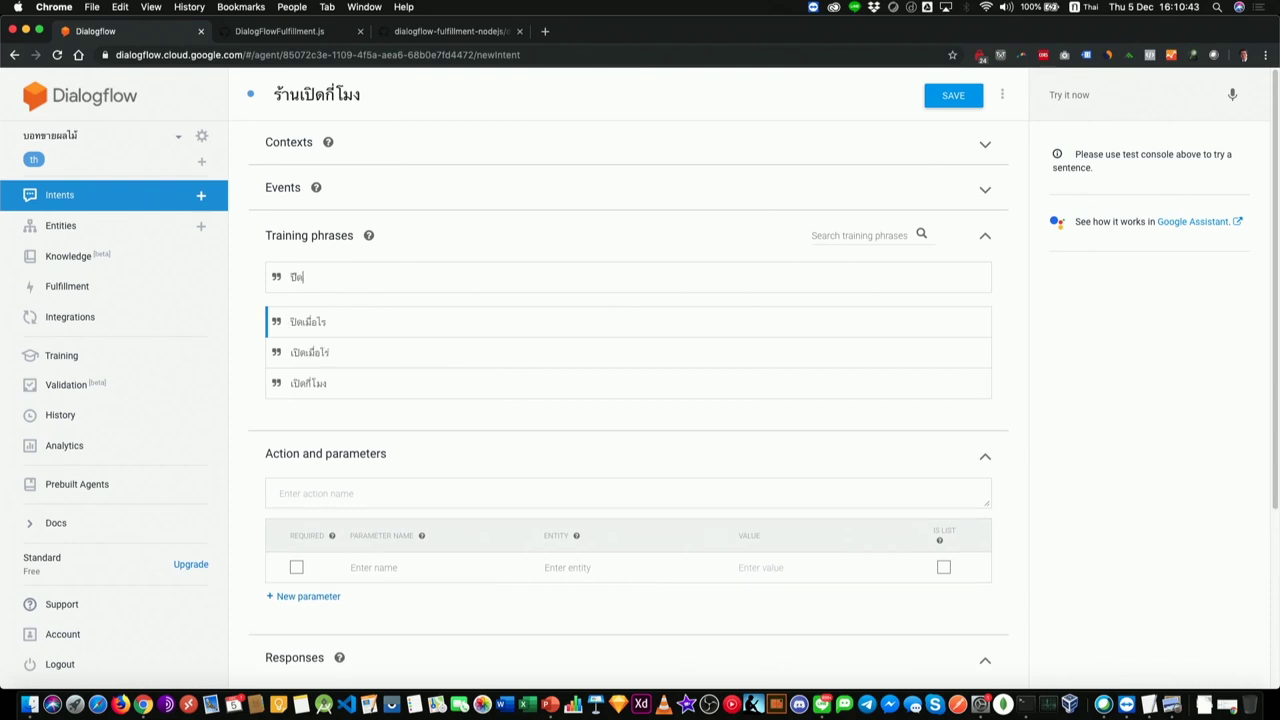
type("ยัง")
key("Return")
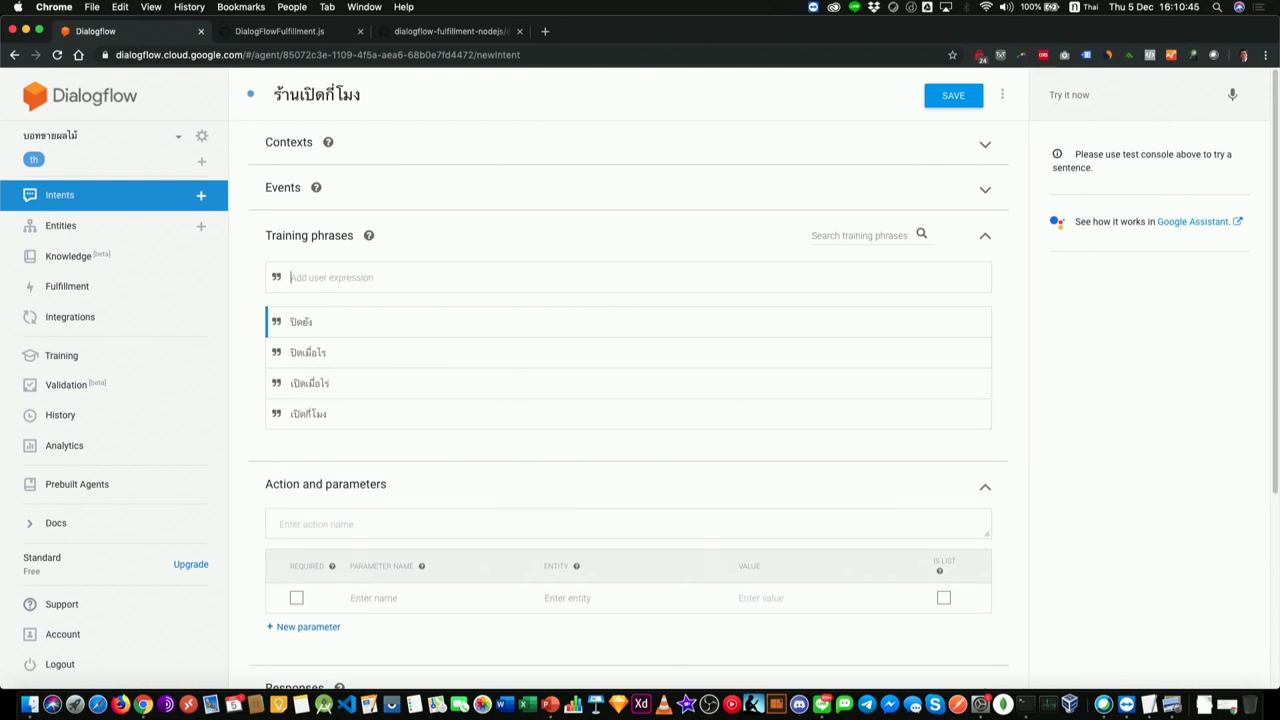
scroll(440, 320, "down", 3)
scroll(449, 349, "up", 3)
type("ปิดแล้วไหม")
key("Return")
- Set the intent's text response to "ร้านเปิด 09.00 - 18.00 น ทุกวันนะคะ" and save the intent
scroll(415, 406, "down", 3)
left_click(385, 521)
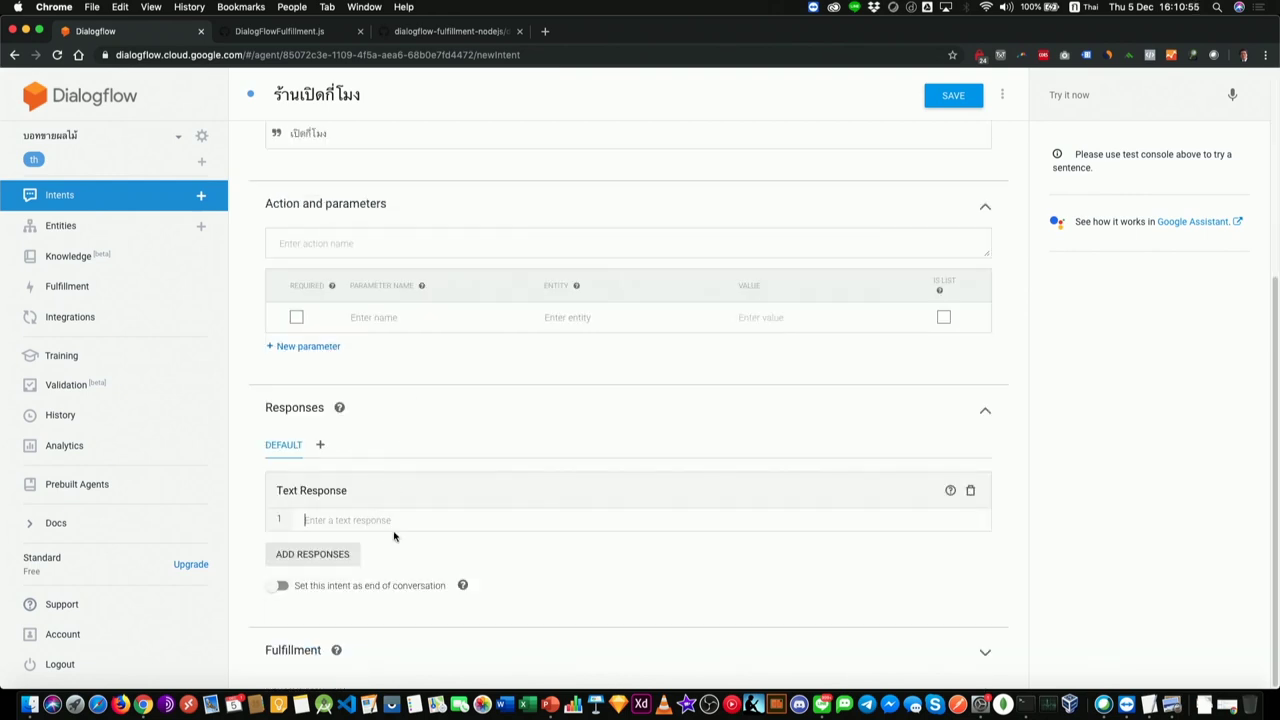
type("ร้านเปิด 09.00 - 18.00 o")
key("BackSpace")
key("ctrl+space")
type("น ฬุกวันนะคะ")
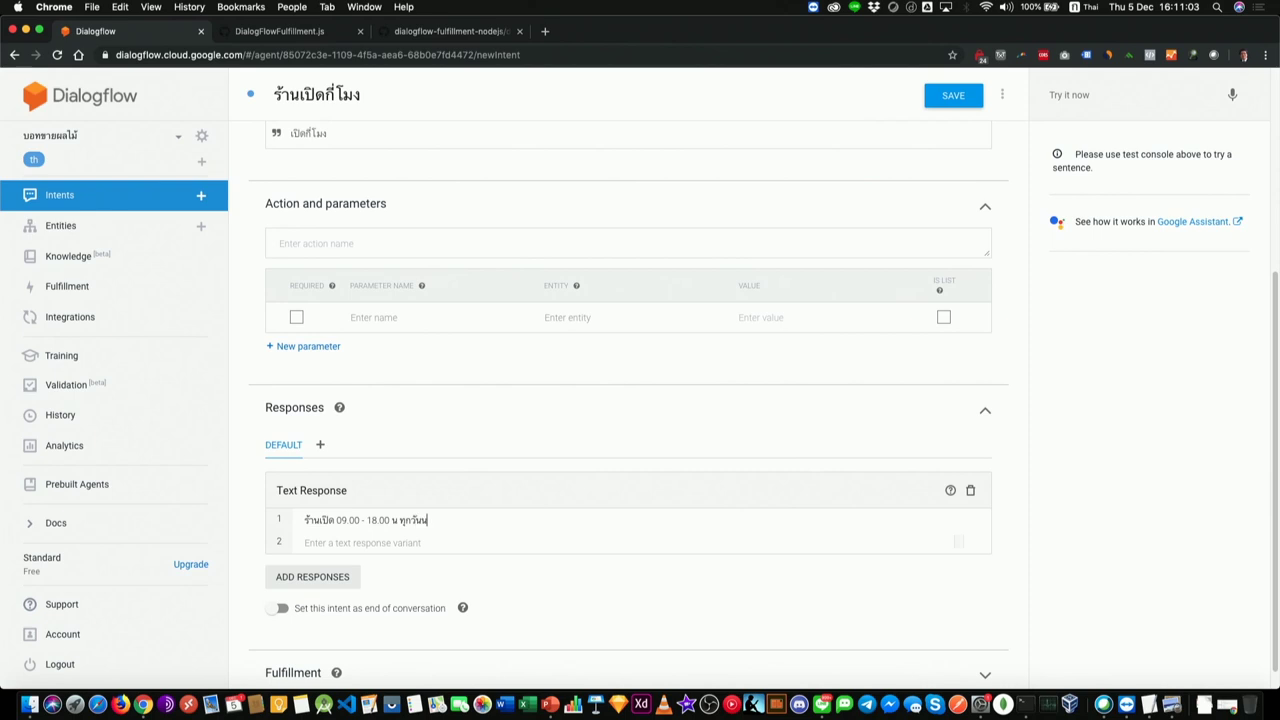
left_click(955, 104)
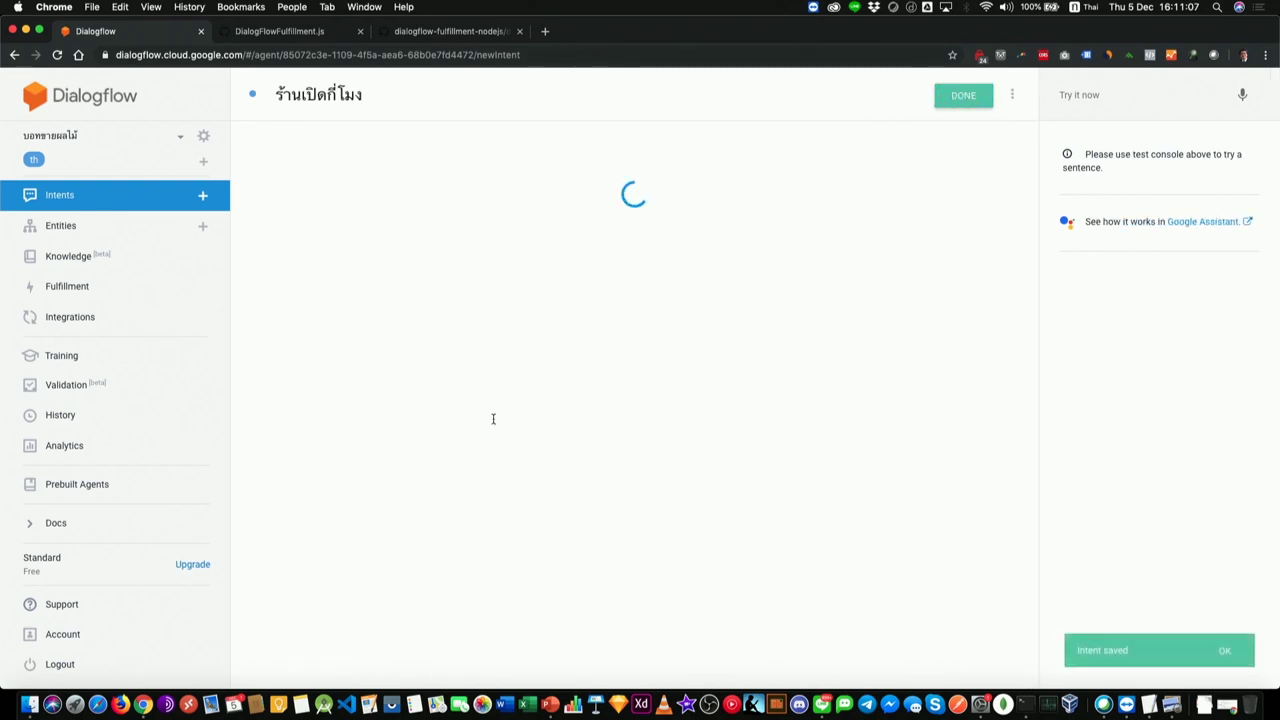
- Return to the intents list and test the agent with the greeting "สวัสดี", examining its reply
left_click(105, 209)
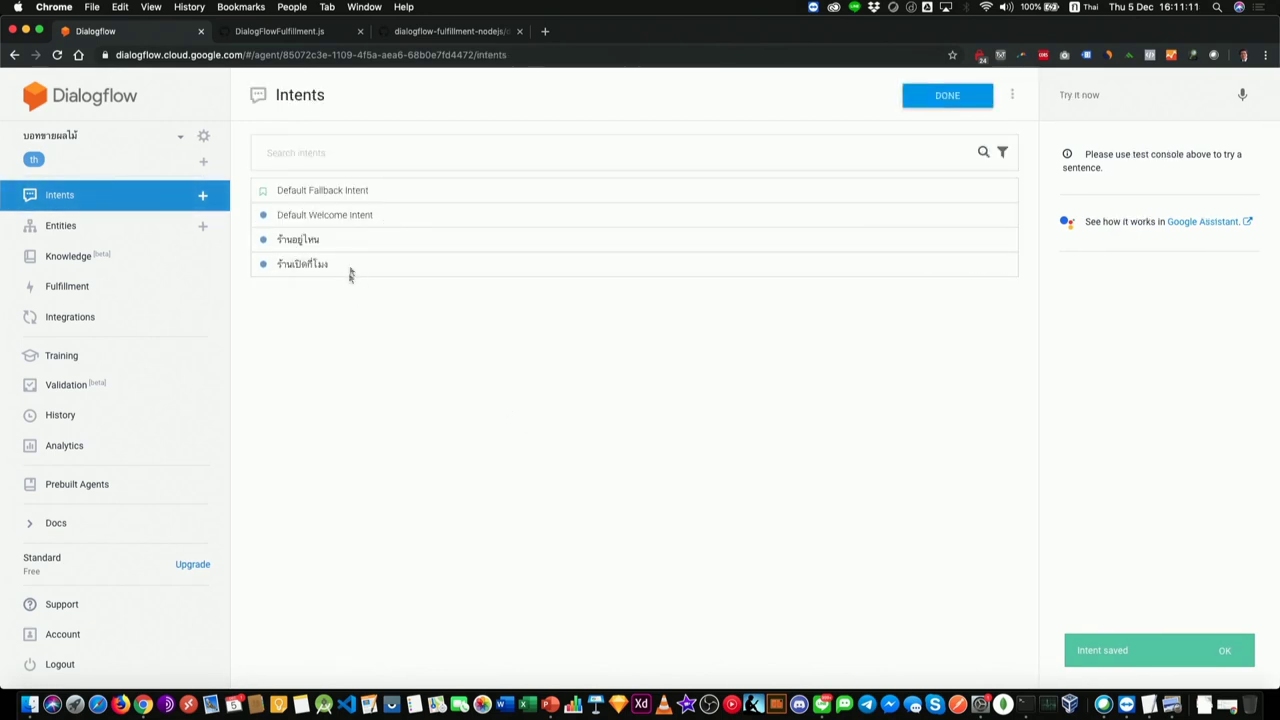
left_click(1107, 91)
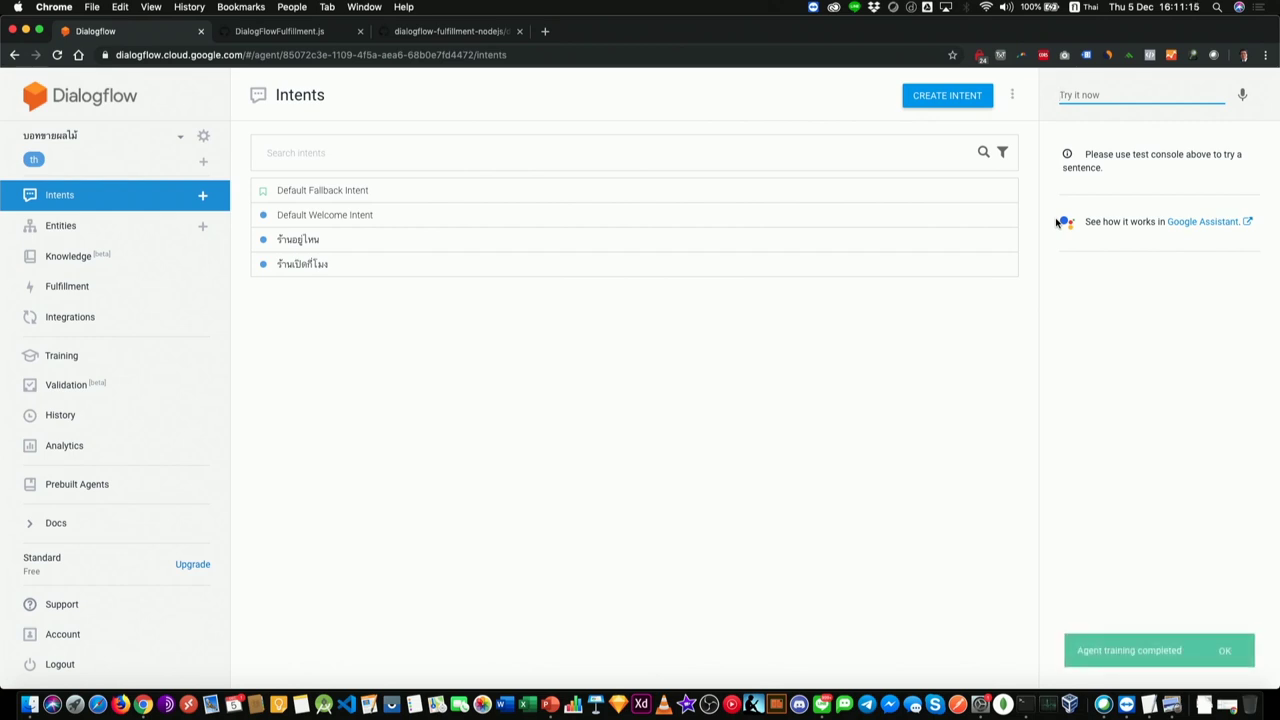
type("ส")
key("BackSpace")
type("สวัสดี")
key("Return")
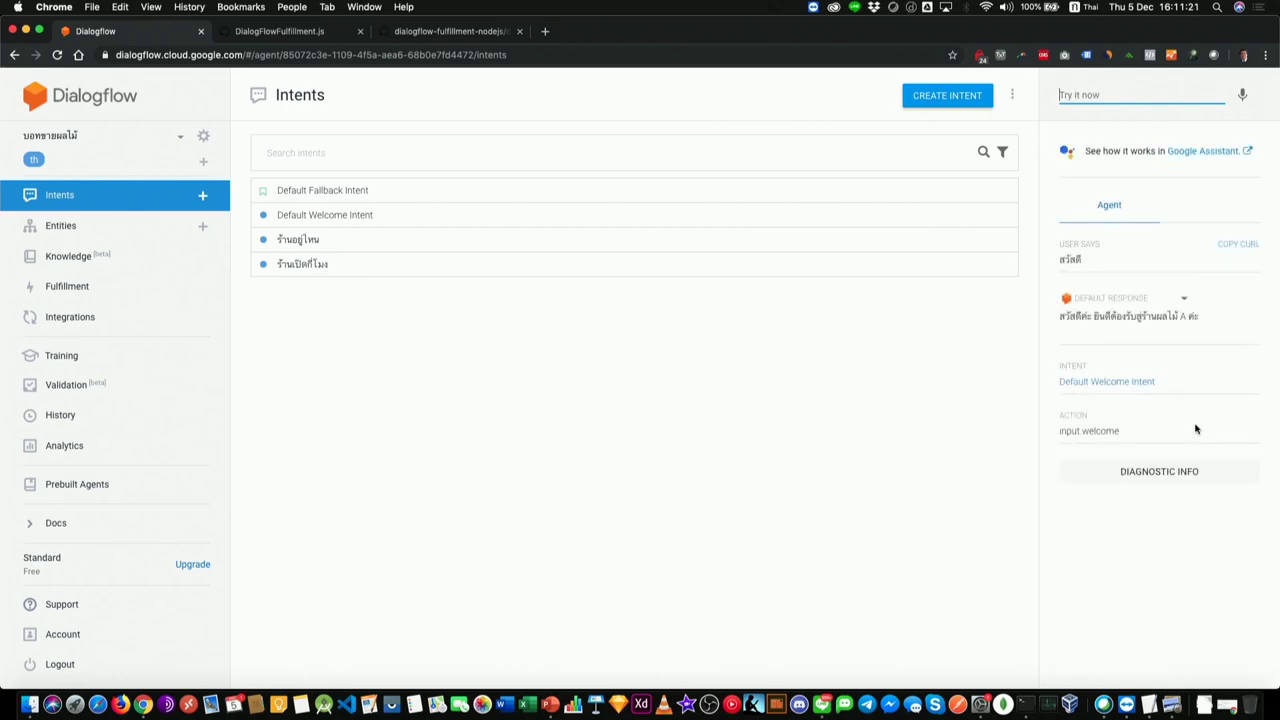
left_click_drag(1096, 317, 1198, 319)
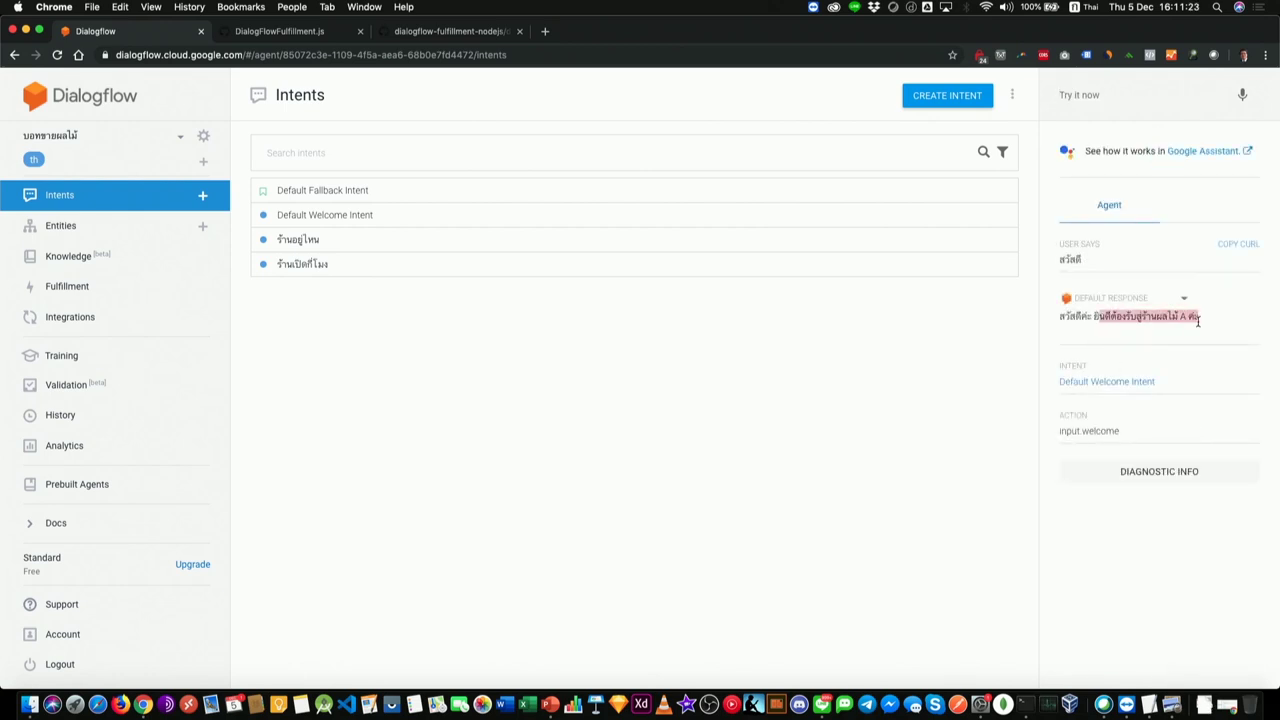
- Test the agent with the questions "ร้านอยู่ไหน" and "ร้านเปิดปิดกี่โมง"
left_click(1110, 95)
type("ร้านอ")
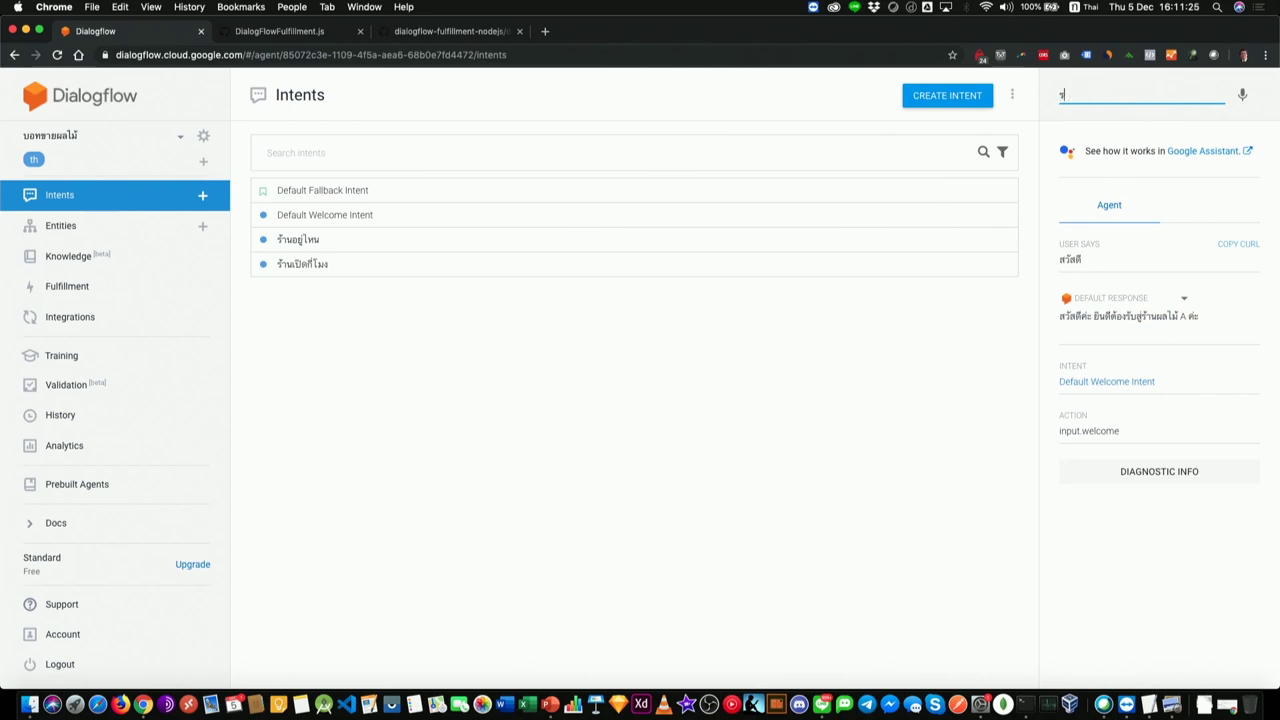
type("ยู่ไหน")
key("Return")
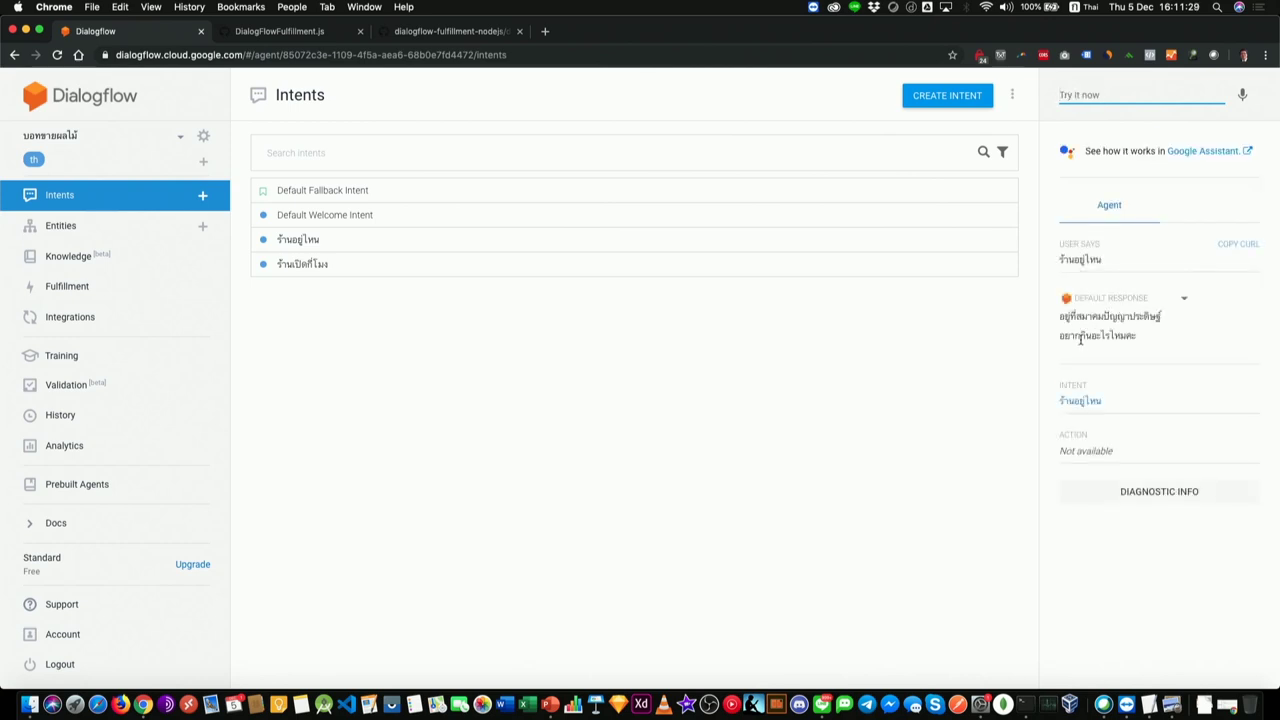
type("ร้านเปิดปิดกี่โมง")
key("Return")
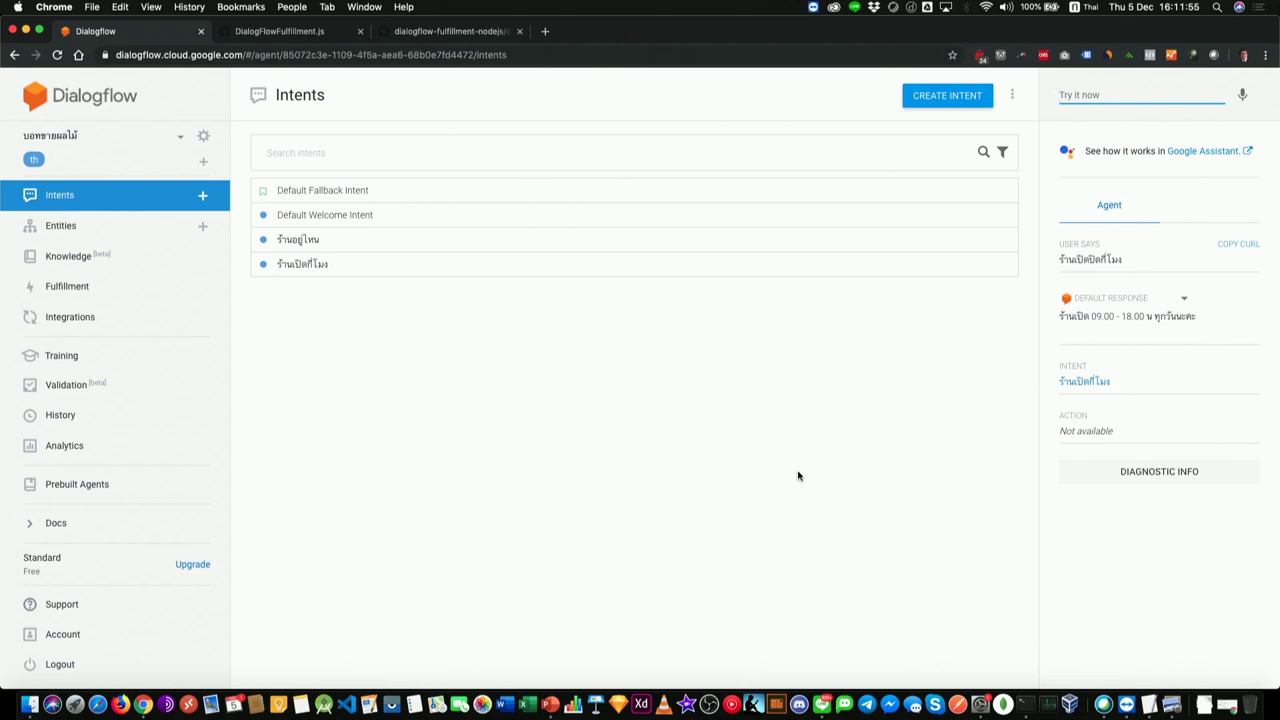
- Switch to the chatbot PDF in Preview and show its page 13 conversation example as a slideshow
left_click(552, 705)
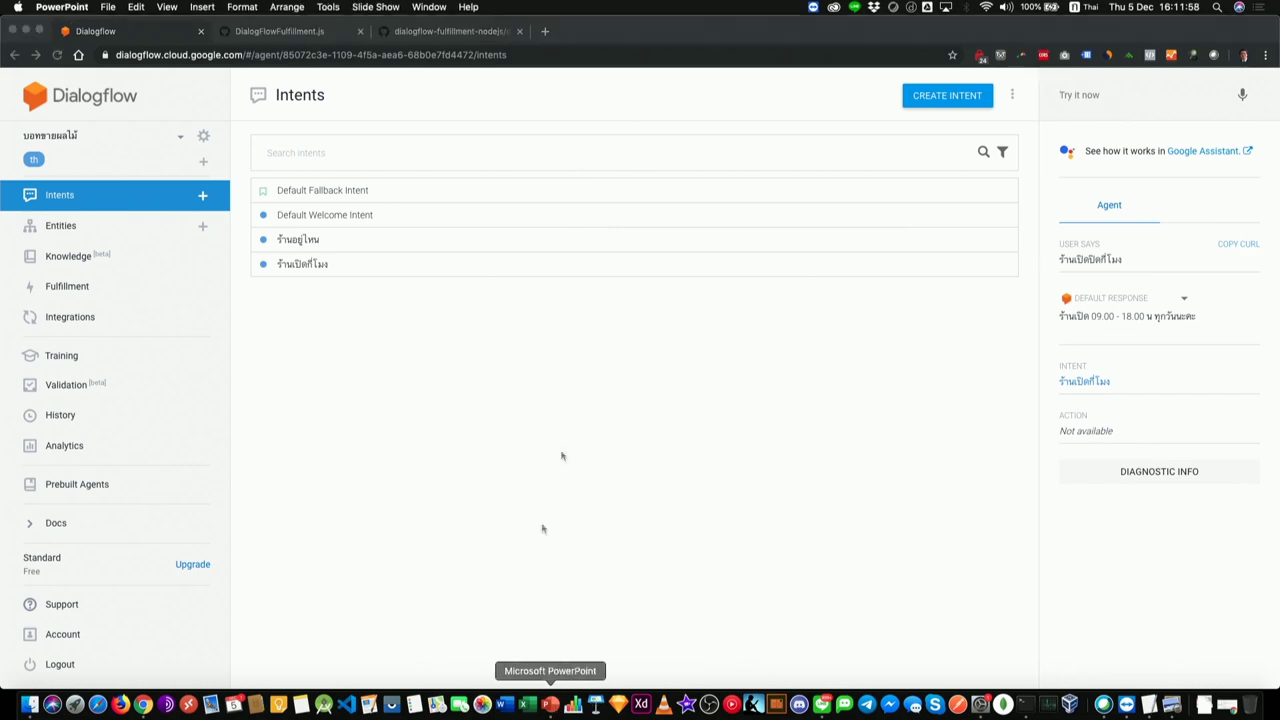
left_click(1173, 705)
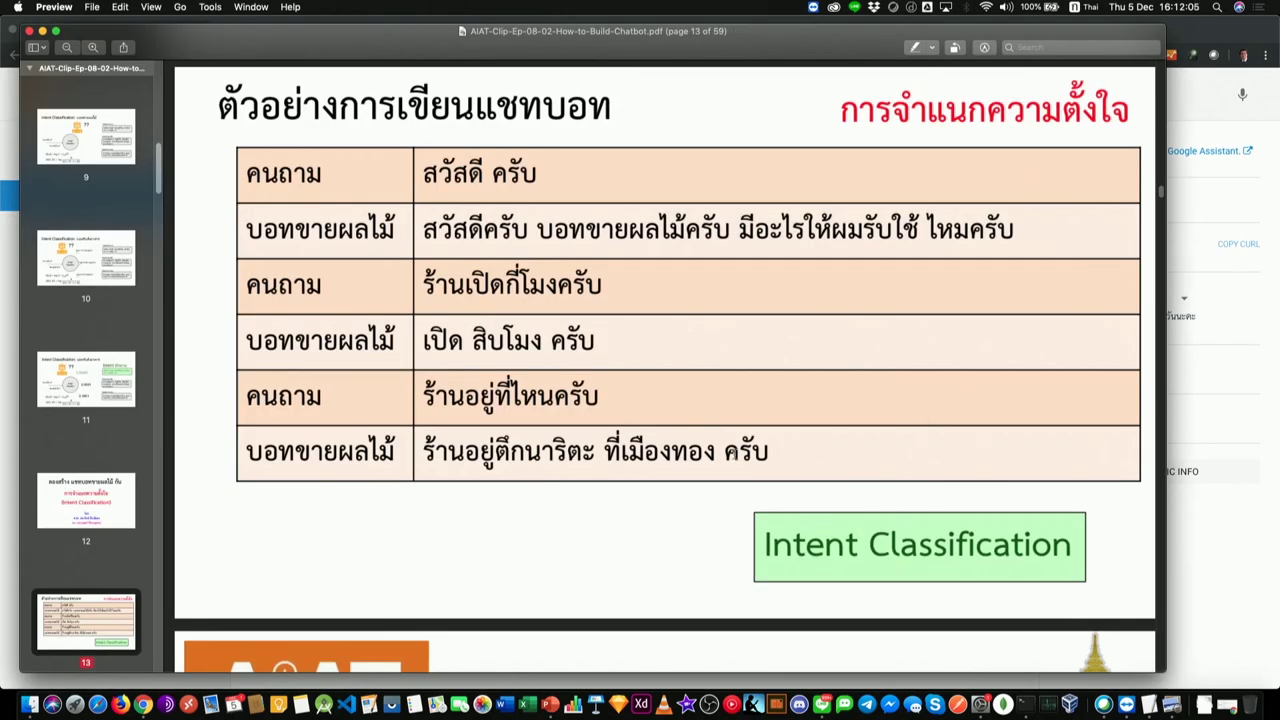
left_click(179, 8)
mouse_move(151, 8)
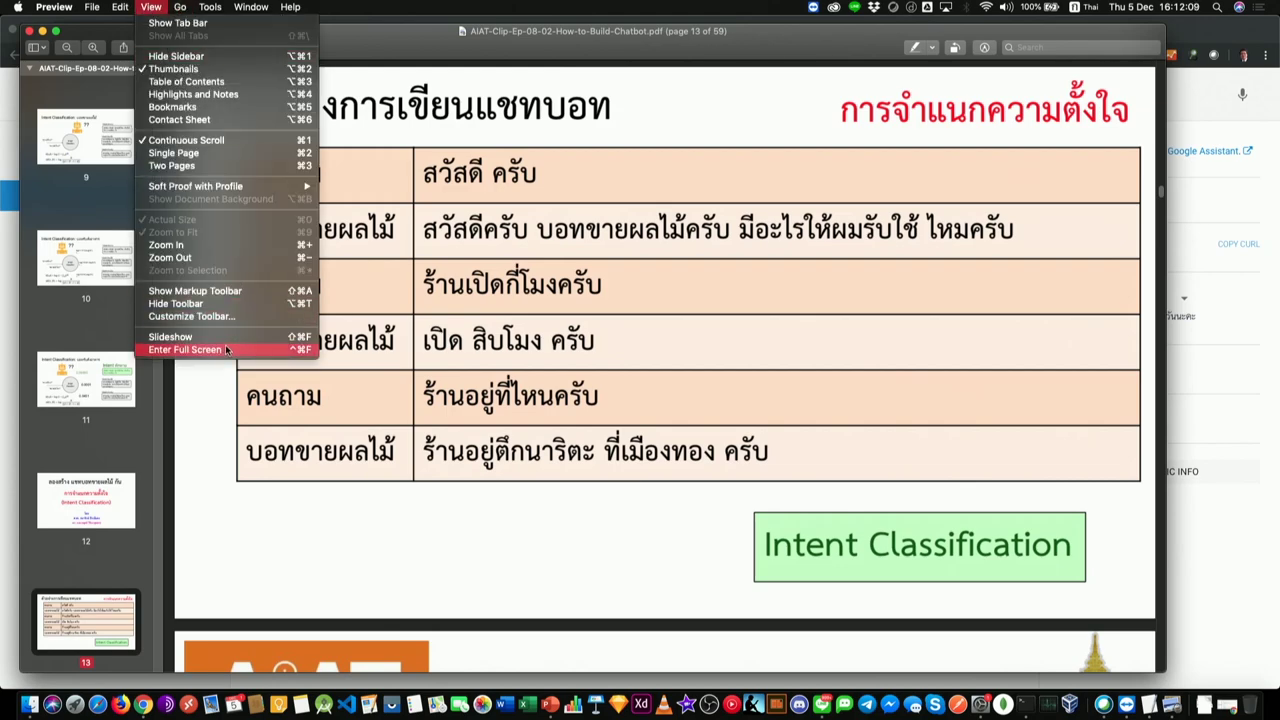
left_click(230, 337)
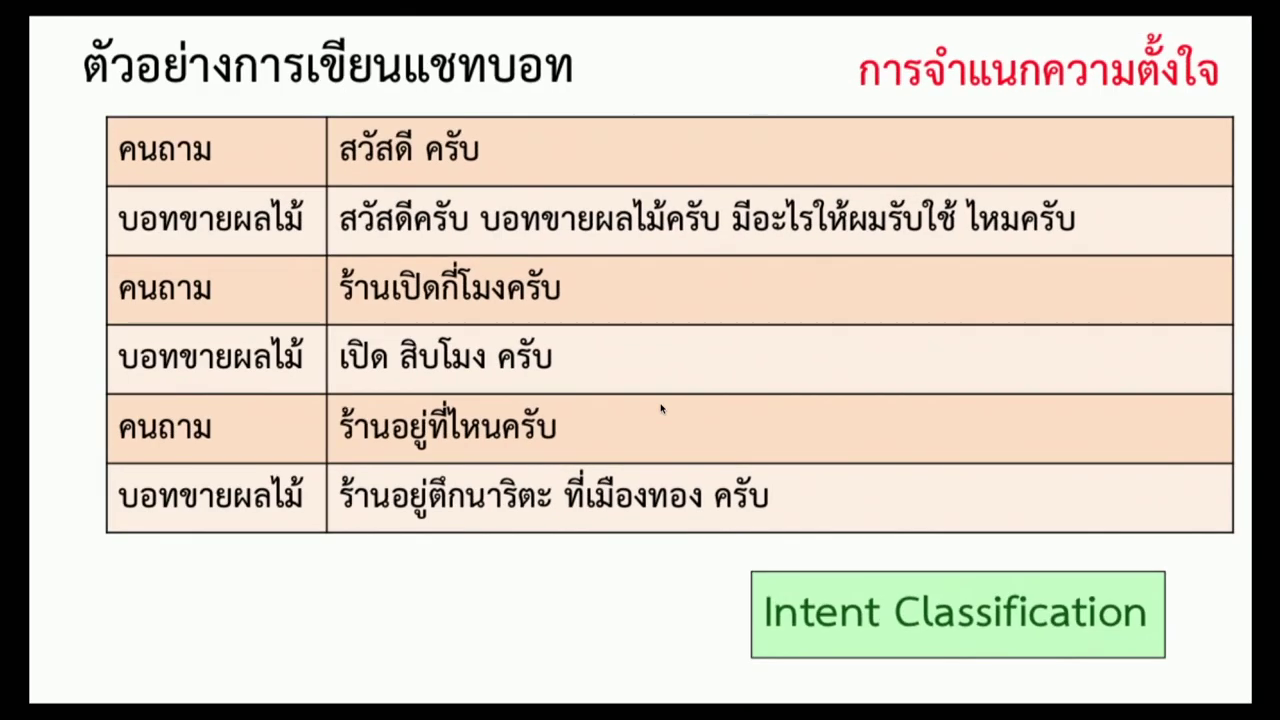